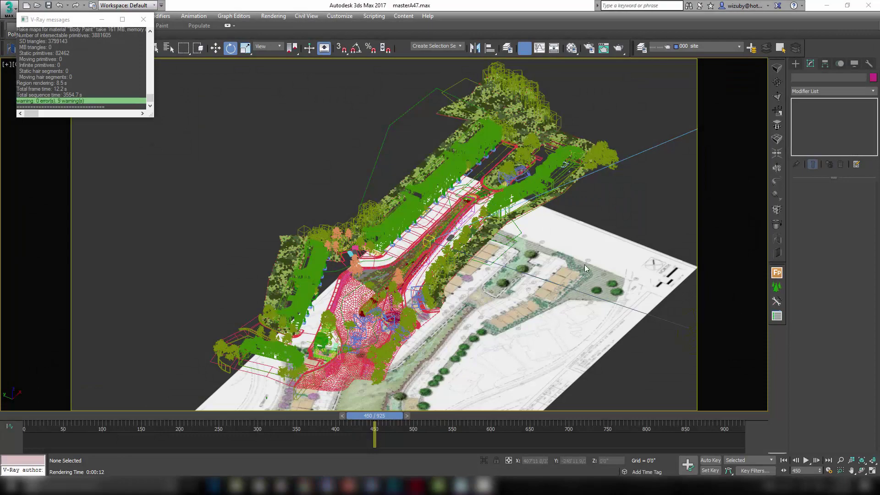
# - Pan and orbit over the site plan, then switch to the Top view
pyautogui.scroll(4, 520, 262)
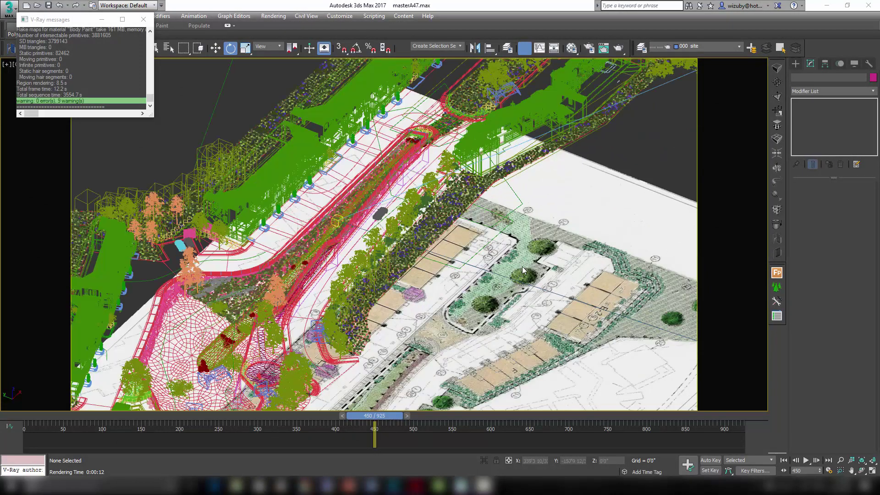
pyautogui.moveTo(532, 306); pyautogui.dragTo(524, 180, button='middle')
pyautogui.keyDown('alt'); pyautogui.moveTo(512, 271); pyautogui.dragTo(497, 232, button='middle'); pyautogui.keyUp('alt')
pyautogui.press('t')
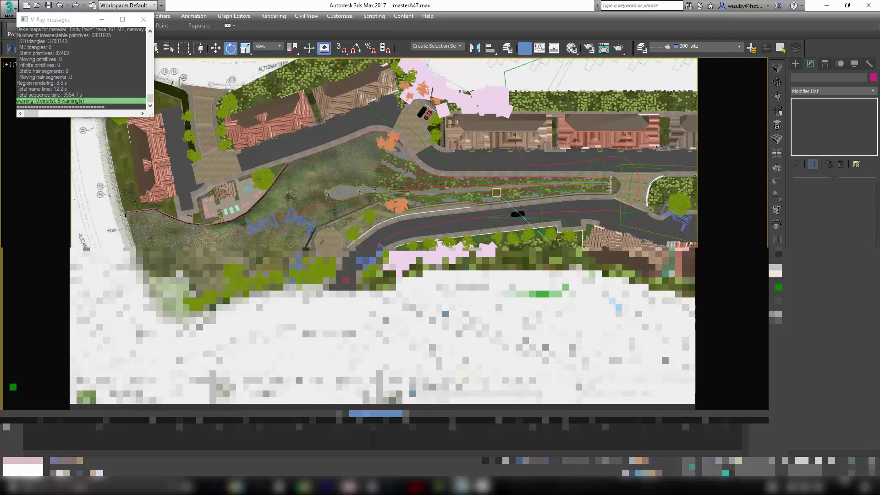
# - Tilt the plan into a perspective showing the fence, path and road
pyautogui.scroll(2, 382, 179)
pyautogui.scroll(2, 381, 178)
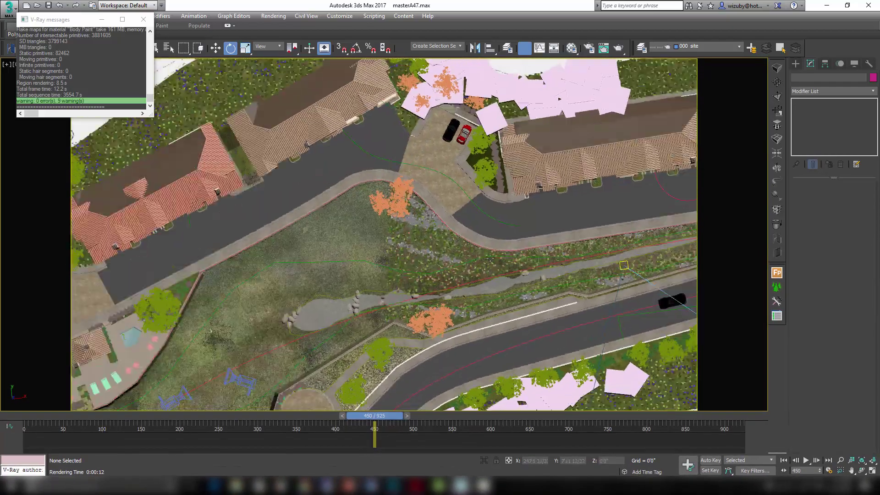
pyautogui.keyDown('alt'); pyautogui.moveTo(489, 258); pyautogui.dragTo(513, 231, button='middle'); pyautogui.keyUp('alt')
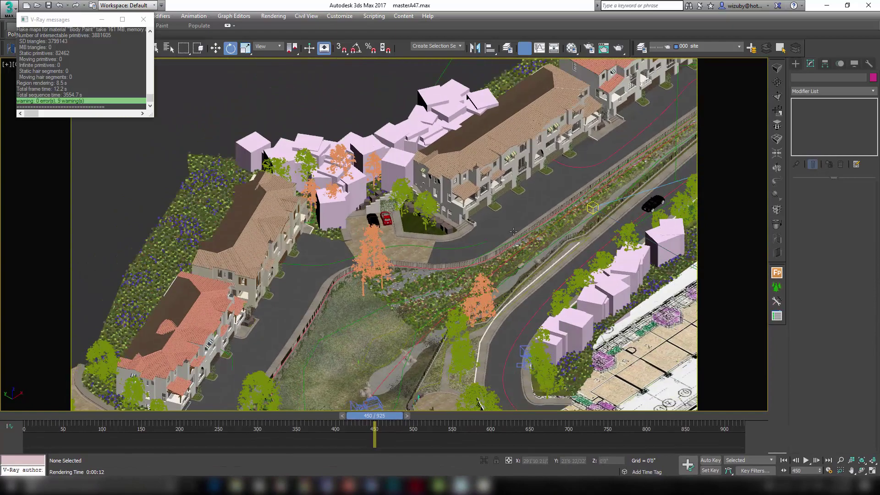
pyautogui.scroll(10, 513, 232)
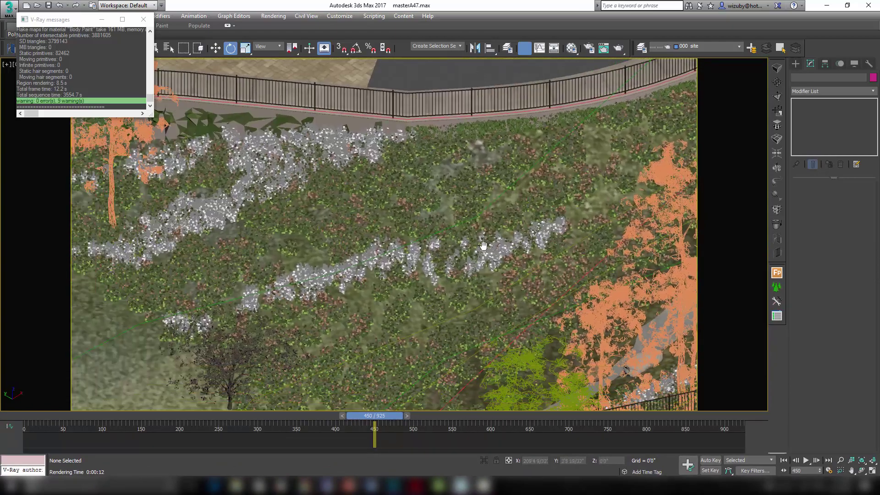
pyautogui.scroll(3, 483, 246)
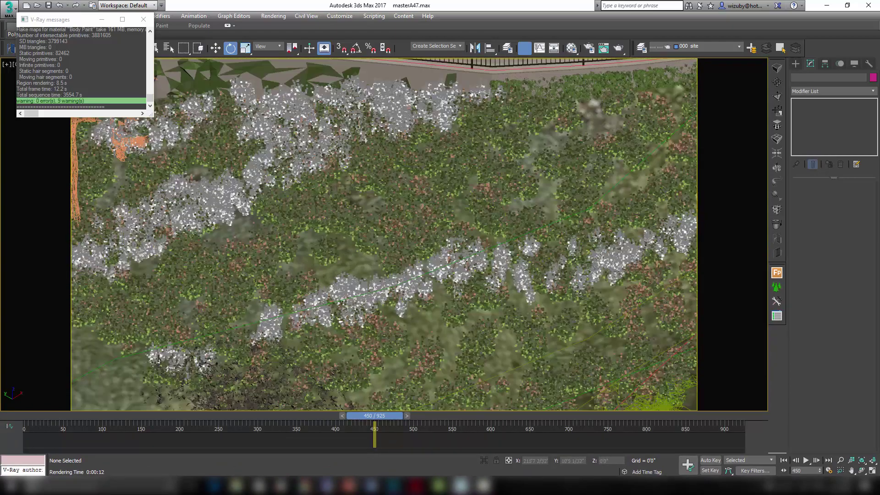
pyautogui.scroll(-5, 546, 171)
pyautogui.keyDown('alt'); pyautogui.moveTo(547, 171); pyautogui.dragTo(566, 129, button='middle'); pyautogui.keyUp('alt')
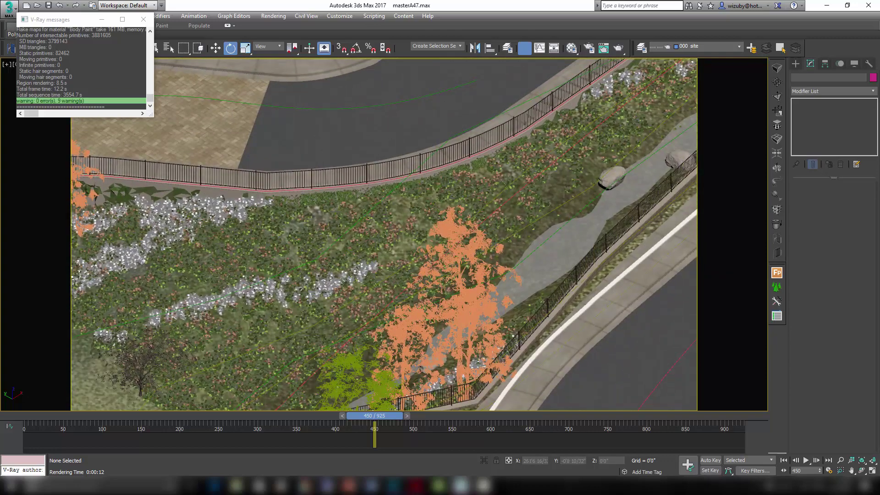
pyautogui.scroll(-4, 565, 128)
# - Pan along the fence toward the row of houses
pyautogui.moveTo(356, 300); pyautogui.dragTo(479, 243, button='middle')
pyautogui.scroll(3, 397, 306)
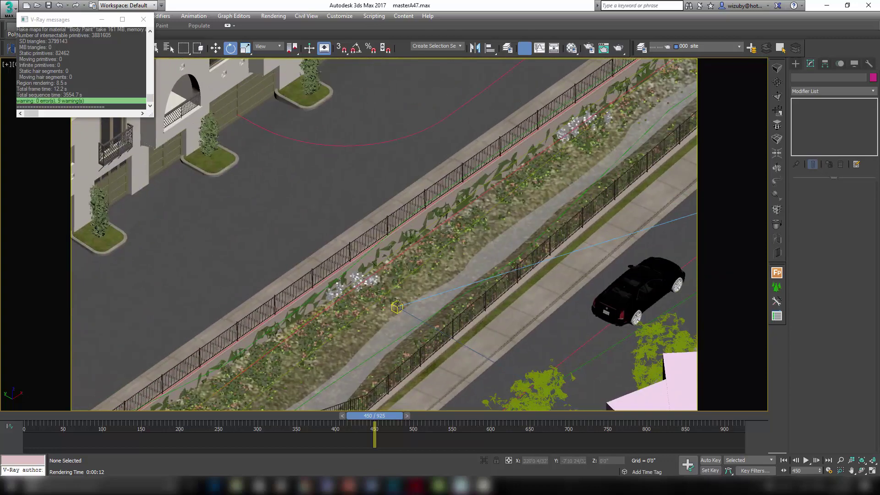
pyautogui.scroll(-2, 397, 306)
pyautogui.moveTo(397, 306); pyautogui.dragTo(489, 281, button='middle')
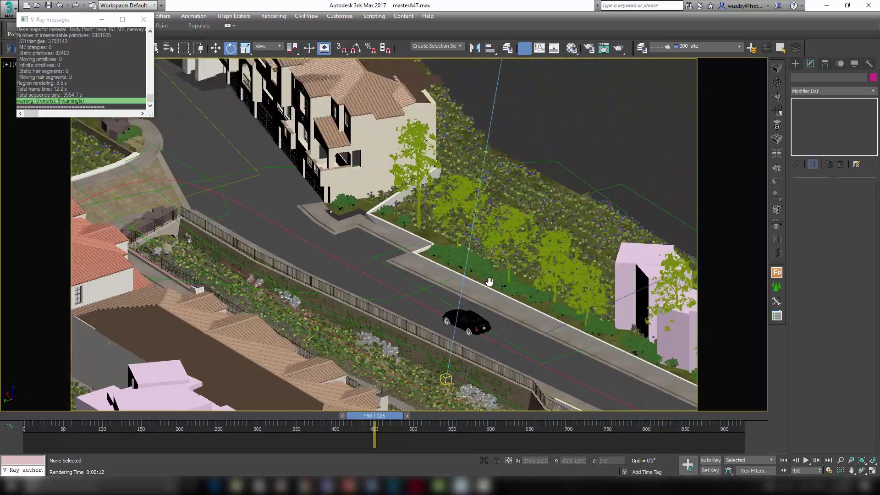
pyautogui.scroll(5, 394, 235)
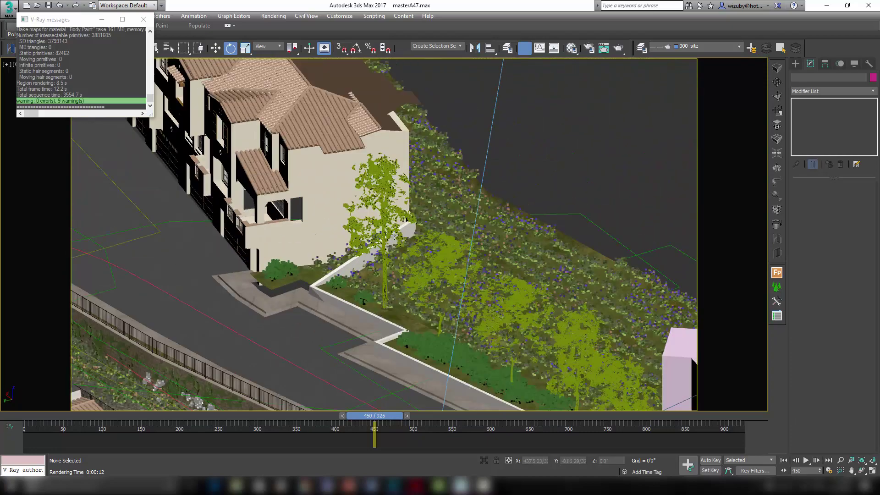
pyautogui.scroll(-3, 394, 235)
# - Orbit and pan across the house row, curved road, pink blocks and orange trees
pyautogui.moveTo(394, 234)
pyautogui.keyDown('alt'); pyautogui.mouseDown(button='middle')
pyautogui.moveTo(482, 228)
pyautogui.moveTo(389, 233)
pyautogui.mouseUp(button='middle'); pyautogui.keyUp('alt')
pyautogui.moveTo(343, 110); pyautogui.dragTo(462, 271, button='middle')
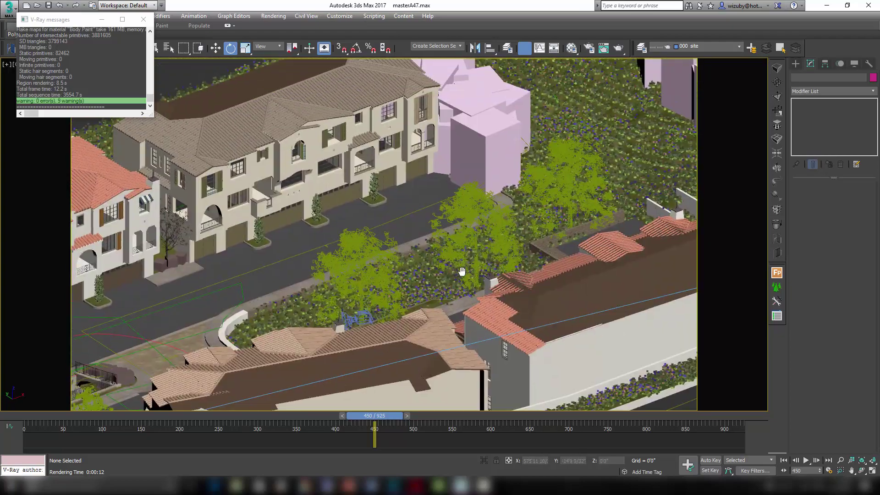
pyautogui.moveTo(555, 193); pyautogui.dragTo(422, 290, button='middle')
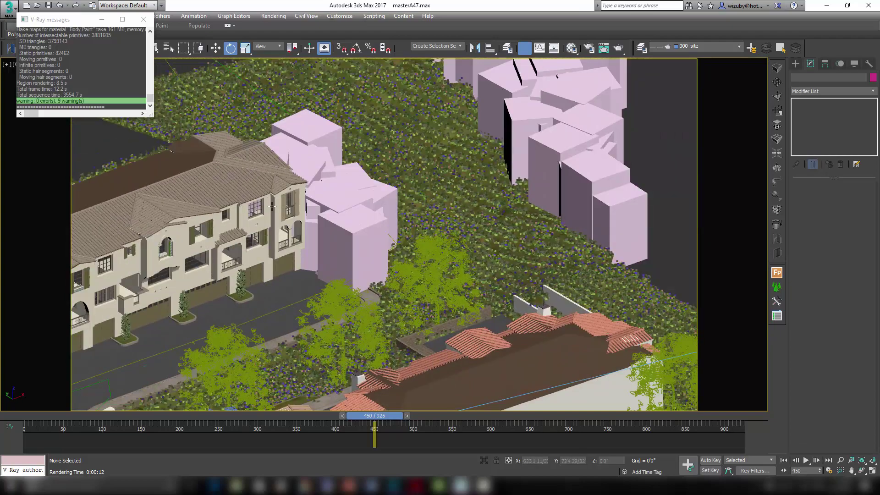
pyautogui.scroll(-3, 271, 206)
pyautogui.moveTo(271, 206); pyautogui.dragTo(332, 231, button='middle')
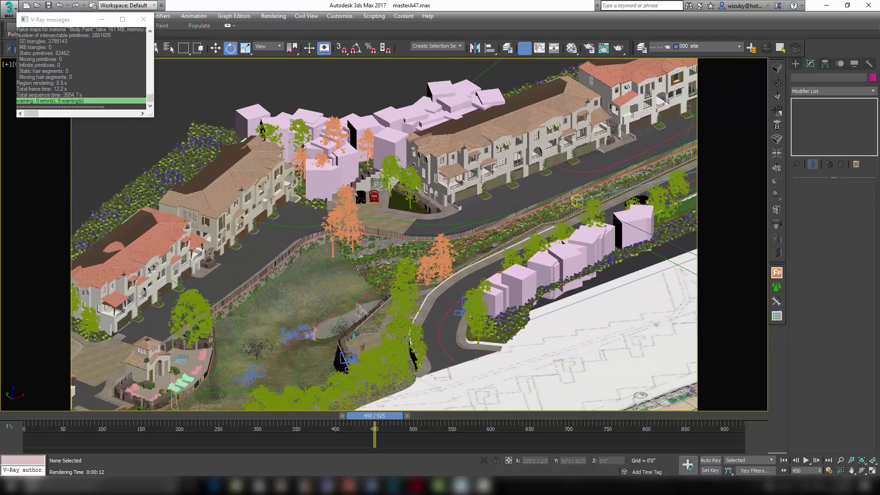
pyautogui.moveTo(298, 256); pyautogui.dragTo(444, 234, button='middle')
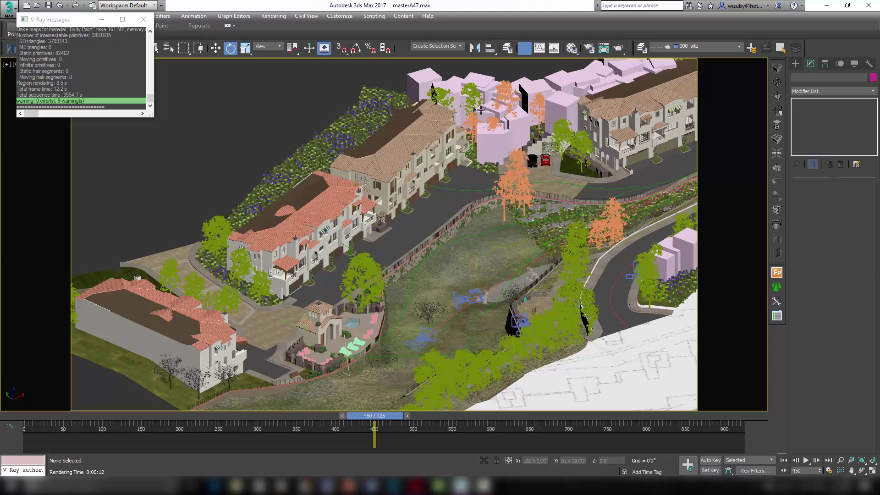
pyautogui.scroll(6, 481, 110)
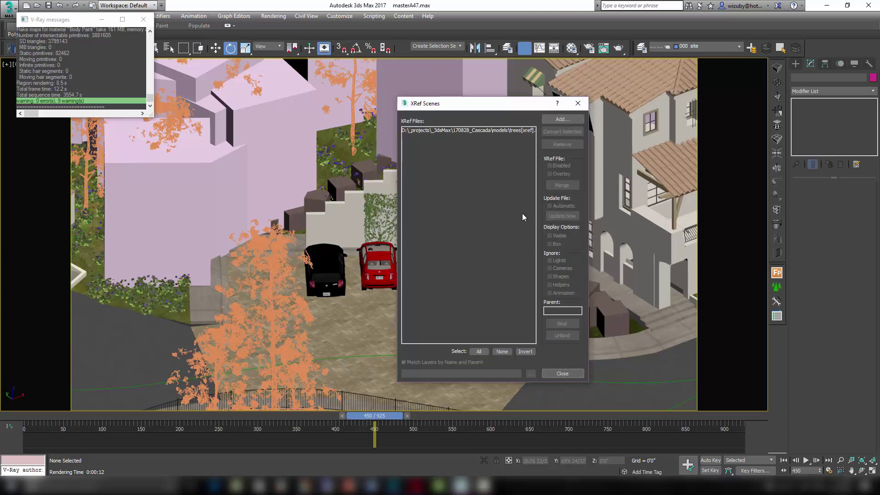
# - Select the trees xref and toggle its Visible option off and on twice, leaving it visible
pyautogui.click(476, 130)
pyautogui.moveTo(511, 110); pyautogui.dragTo(716, 107)
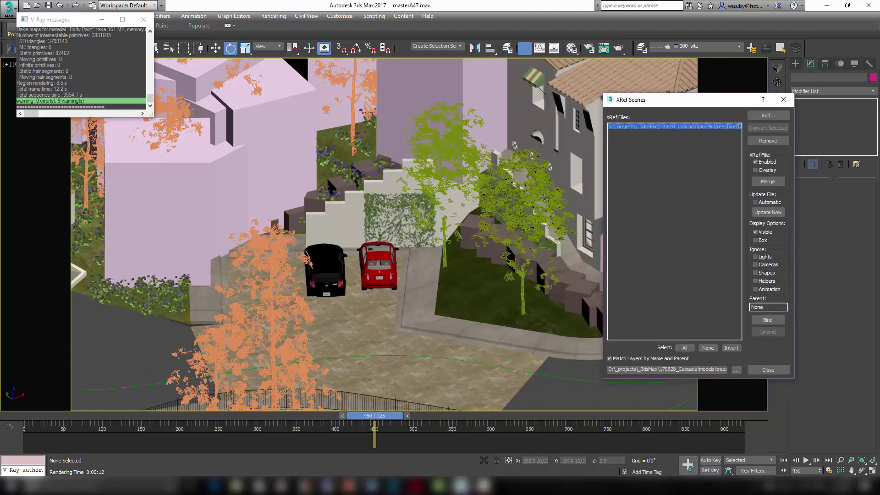
pyautogui.click(755, 232)
pyautogui.click(756, 232)
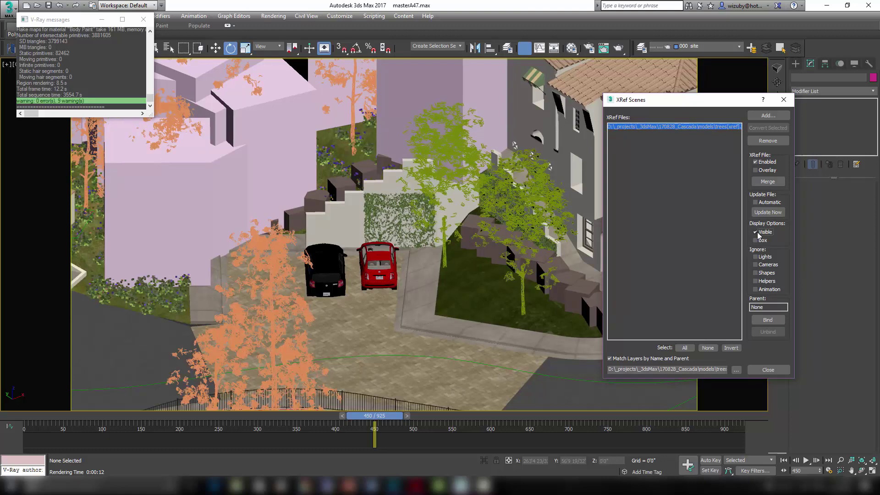
pyautogui.click(756, 232)
pyautogui.click(755, 232)
# - Turn Box display on and back off so the trees show as full geometry
pyautogui.click(756, 241)
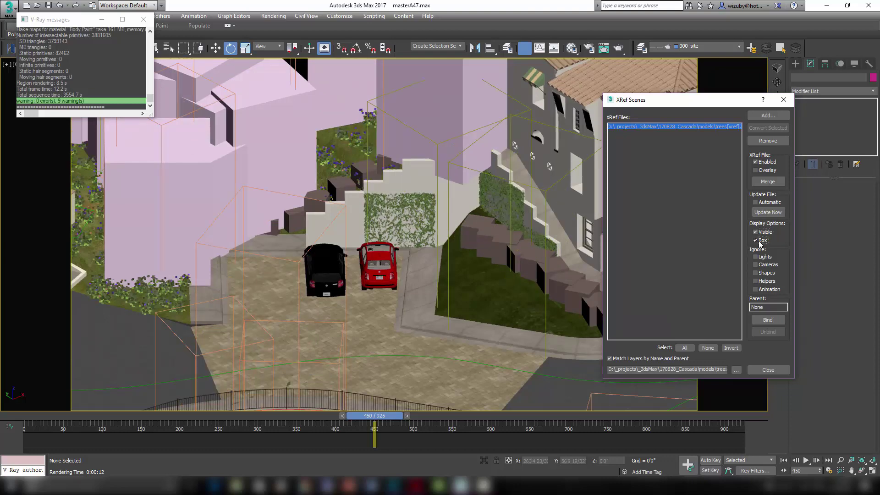
pyautogui.click(756, 241)
pyautogui.scroll(-5, 352, 259)
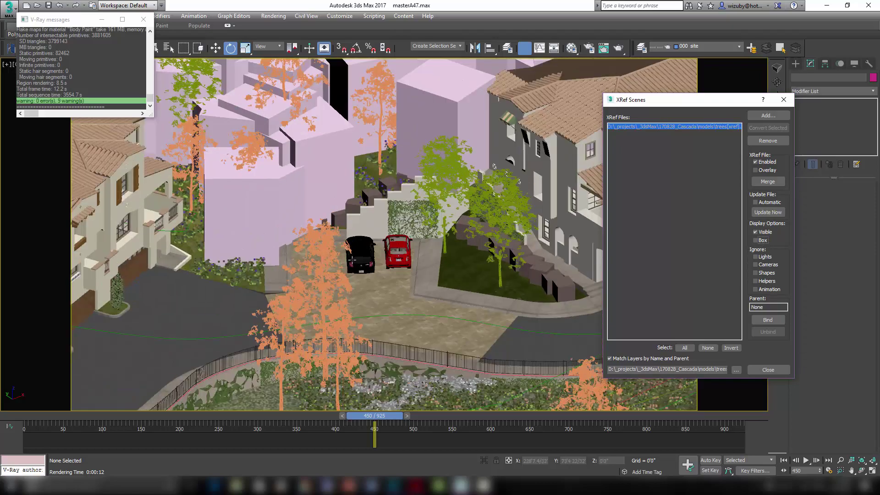
pyautogui.keyDown('alt'); pyautogui.moveTo(352, 259); pyautogui.dragTo(286, 278, button='middle'); pyautogui.keyUp('alt')
pyautogui.scroll(-6, 369, 251)
pyautogui.scroll(3, 389, 247)
pyautogui.scroll(-2, 329, 268)
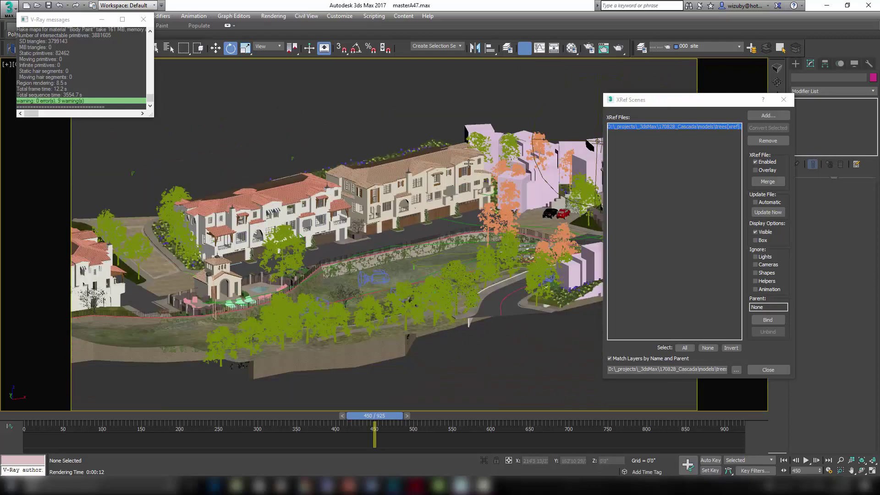
pyautogui.keyDown('alt'); pyautogui.moveTo(475, 224); pyautogui.dragTo(513, 220, button='middle'); pyautogui.keyUp('alt')
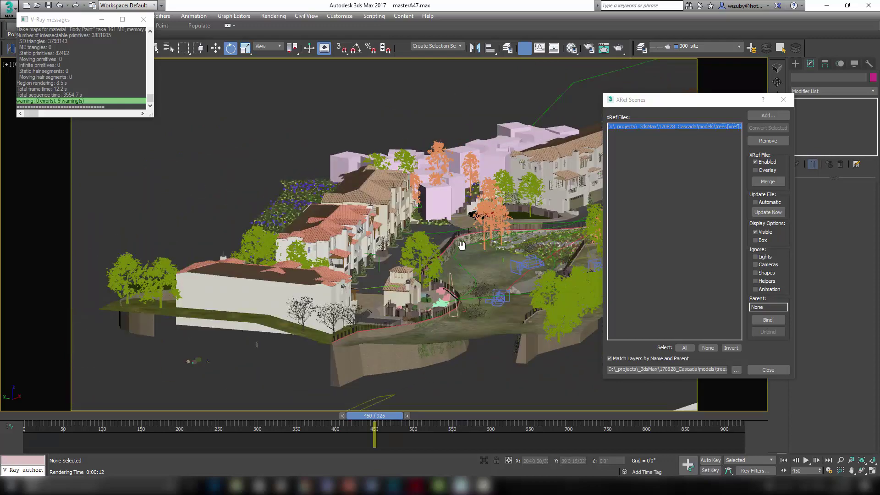
pyautogui.keyDown('alt'); pyautogui.moveTo(462, 245); pyautogui.dragTo(458, 275, button='middle'); pyautogui.keyUp('alt')
pyautogui.scroll(2, 494, 275)
pyautogui.press('t')
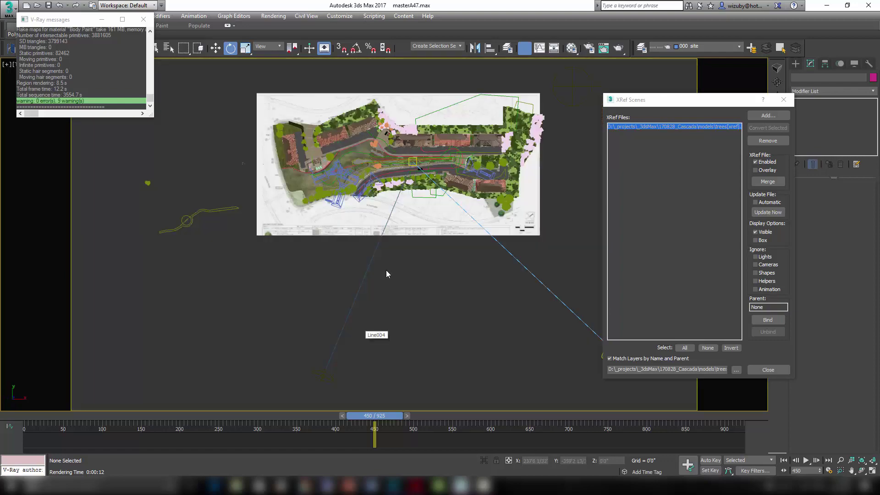
pyautogui.scroll(6, 326, 214)
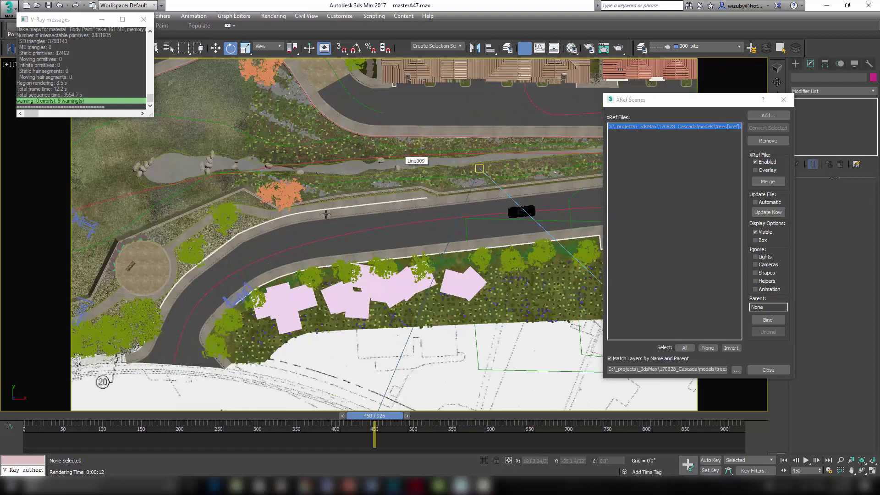
pyautogui.moveTo(326, 214); pyautogui.dragTo(467, 246, button='middle')
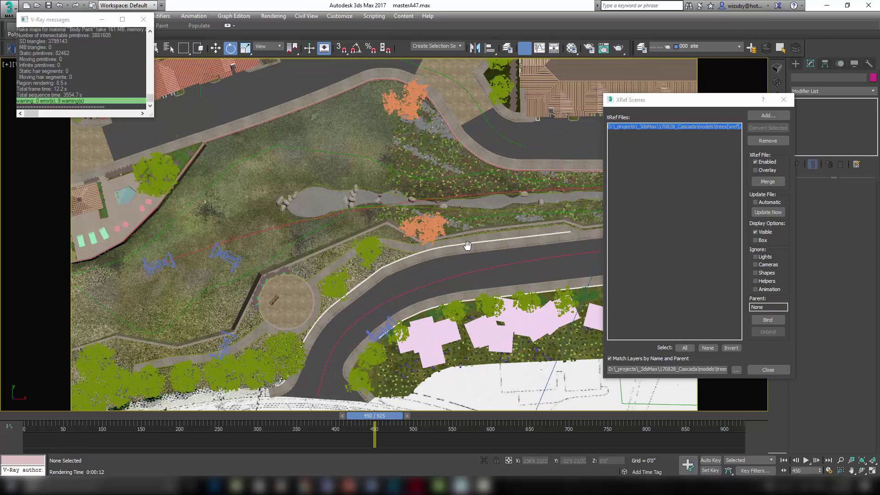
pyautogui.scroll(2, 313, 290)
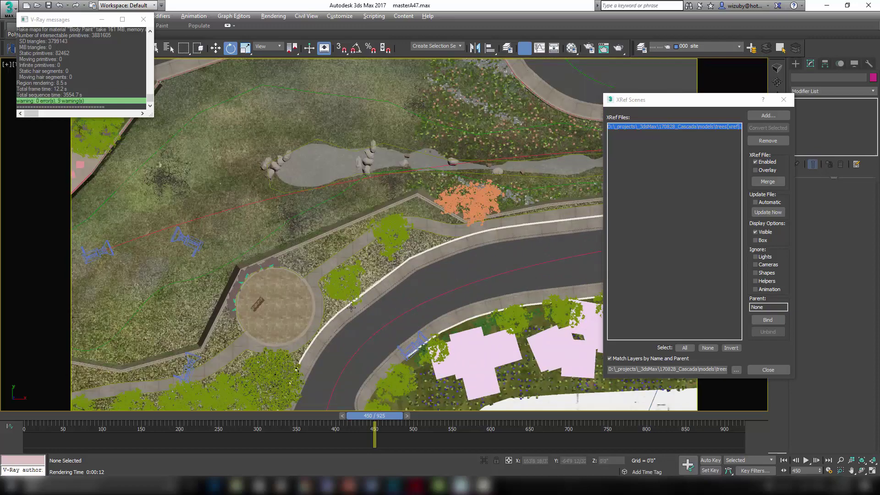
pyautogui.keyDown('alt'); pyautogui.moveTo(351, 307); pyautogui.dragTo(306, 267, button='middle'); pyautogui.keyUp('alt')
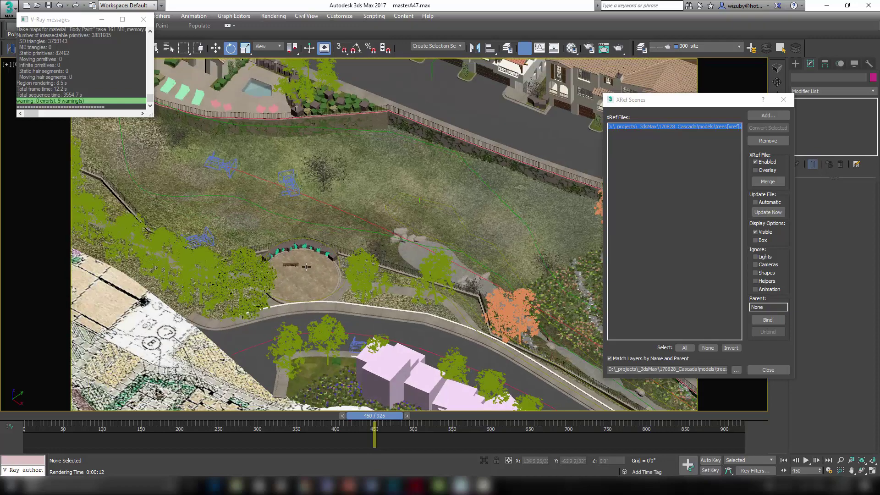
pyautogui.scroll(2, 397, 215)
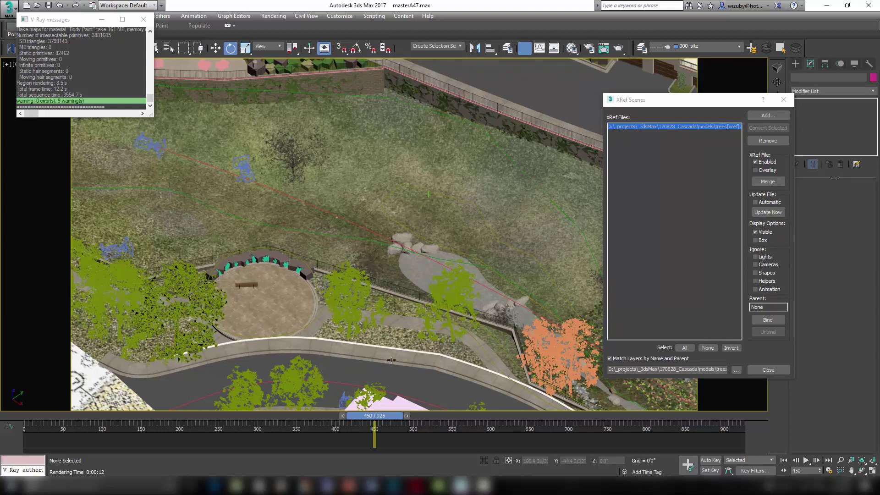
pyautogui.scroll(2, 277, 239)
# - Frame the planter beside the round plaza and orbit to an oblique plaza view
pyautogui.click(284, 270)
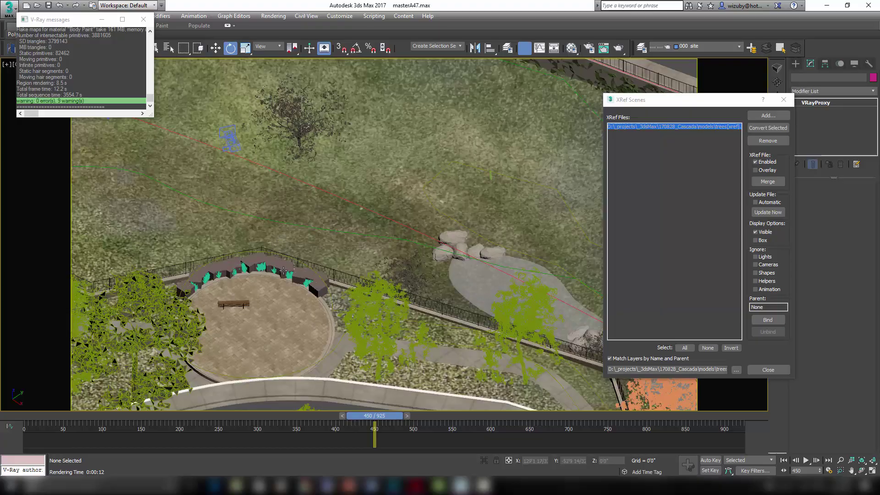
pyautogui.press('z')
pyautogui.scroll(-5, 366, 261)
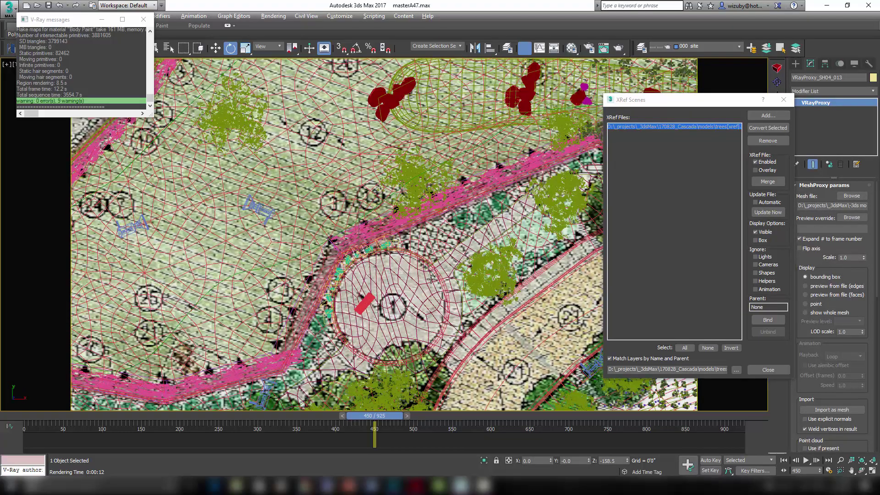
pyautogui.keyDown('alt'); pyautogui.moveTo(431, 279); pyautogui.dragTo(410, 236, button='middle'); pyautogui.keyUp('alt')
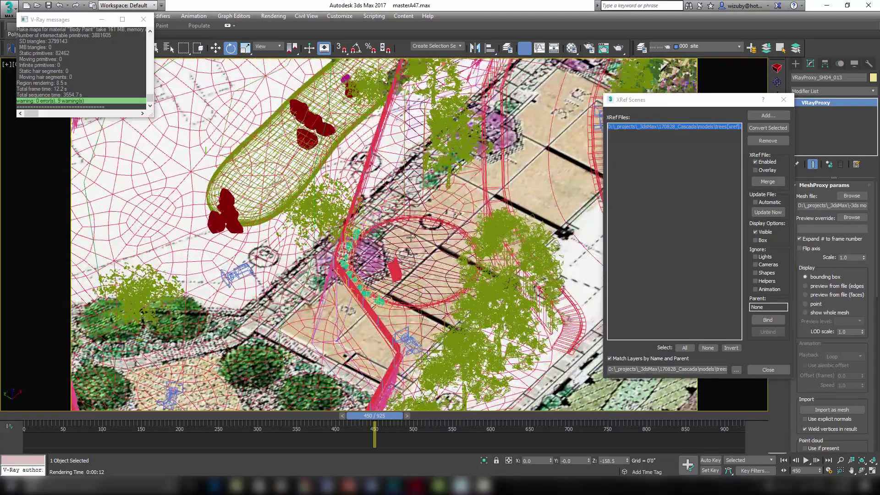
pyautogui.keyDown('alt'); pyautogui.moveTo(224, 238); pyautogui.dragTo(338, 239, button='middle'); pyautogui.keyUp('alt')
pyautogui.scroll(10, 339, 239)
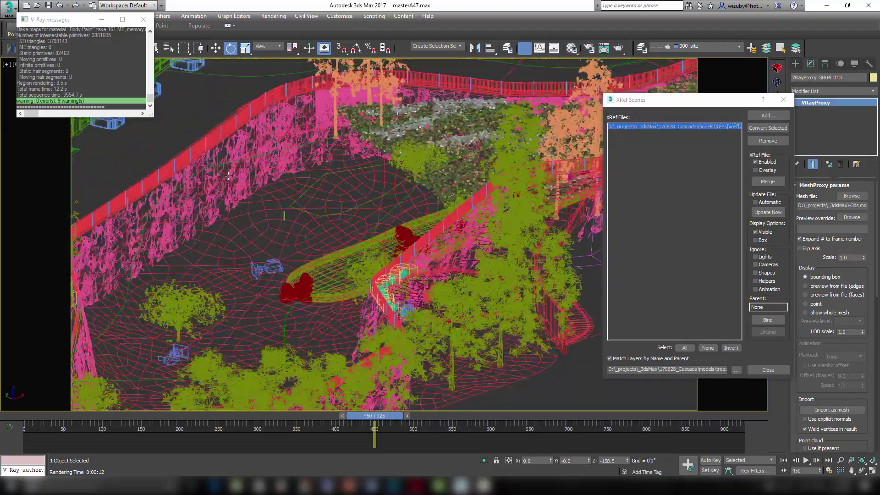
pyautogui.scroll(8, 280, 172)
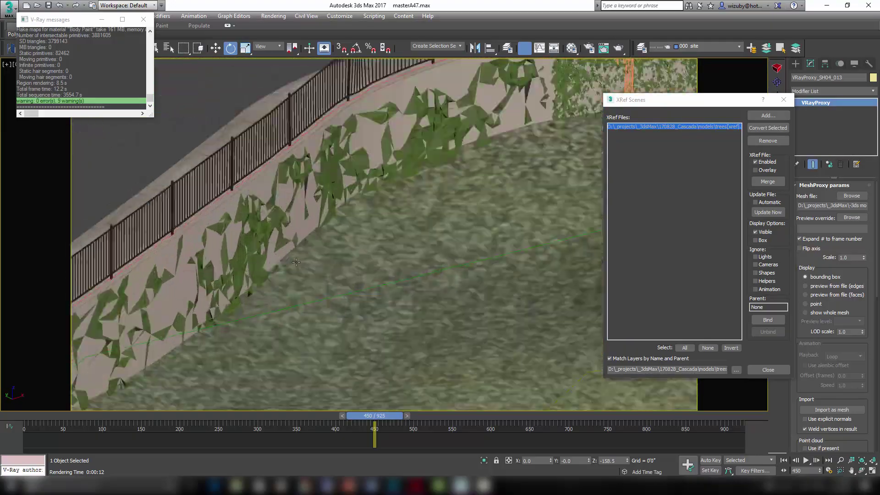
# - Inspect the swept wall shape and ivy proxy, orbiting around the ivy wall
pyautogui.click(270, 225)
pyautogui.scroll(6, 275, 228)
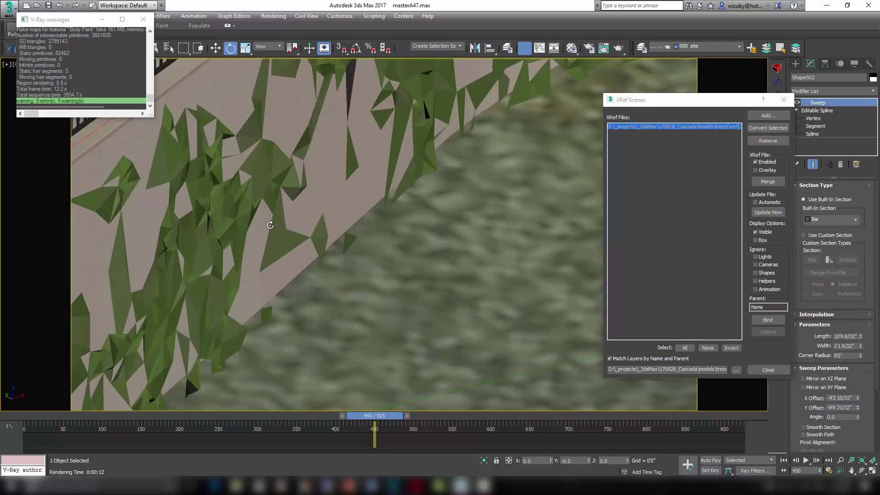
pyautogui.click(281, 232)
pyautogui.scroll(-5, 275, 233)
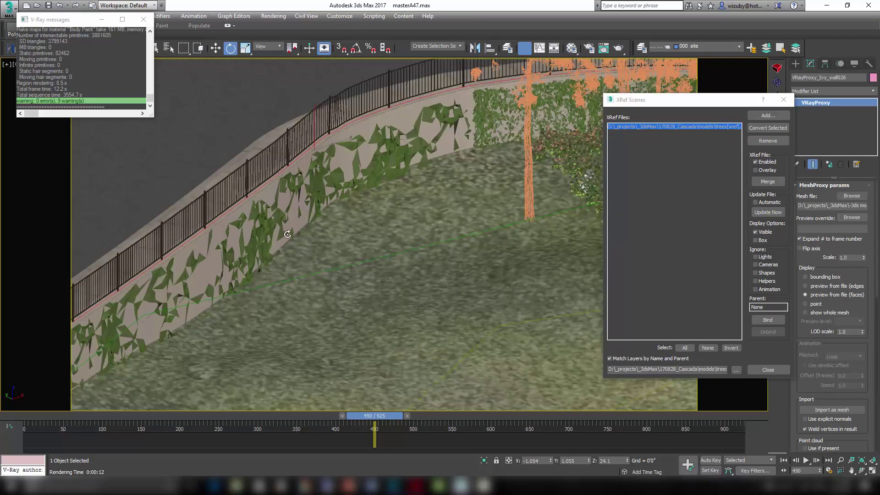
pyautogui.keyDown('alt'); pyautogui.moveTo(272, 236); pyautogui.dragTo(279, 237, button='middle'); pyautogui.keyUp('alt')
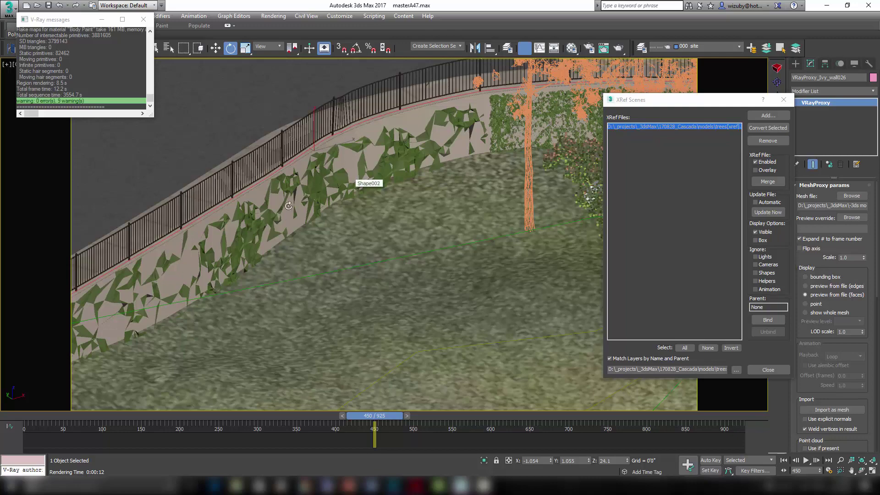
pyautogui.keyDown('alt'); pyautogui.moveTo(349, 182); pyautogui.dragTo(327, 220, button='middle'); pyautogui.keyUp('alt')
pyautogui.scroll(8, 333, 223)
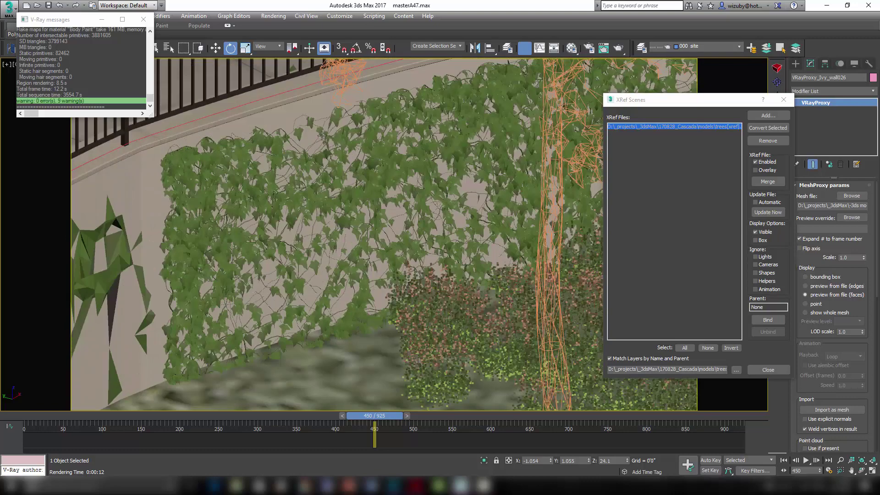
# - Select the Ivy_wall007 mesh, then pan and zoom in close on the iron fence
pyautogui.click(351, 201)
pyautogui.scroll(-8, 351, 201)
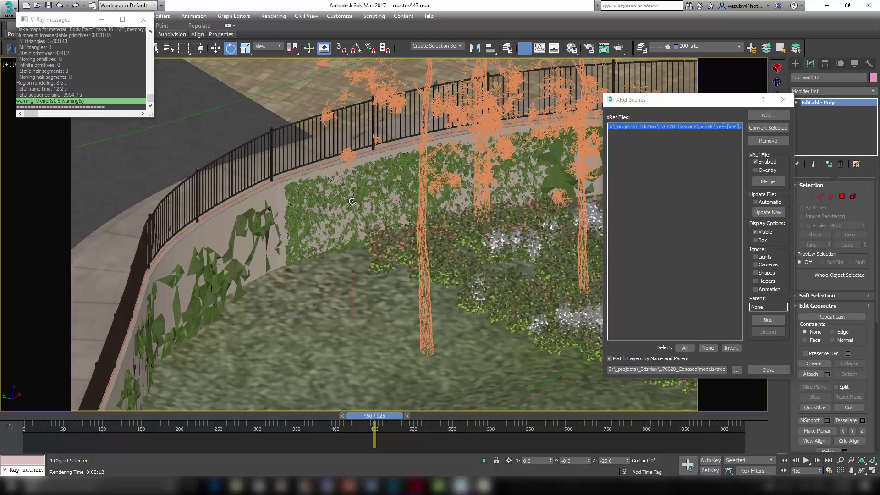
pyautogui.scroll(-5, 351, 201)
pyautogui.moveTo(351, 201); pyautogui.dragTo(455, 230, button='middle')
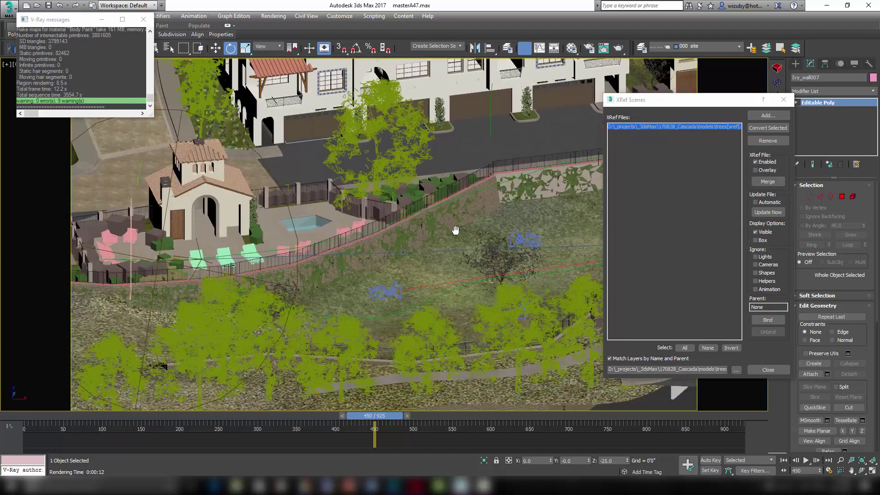
pyautogui.scroll(10, 494, 209)
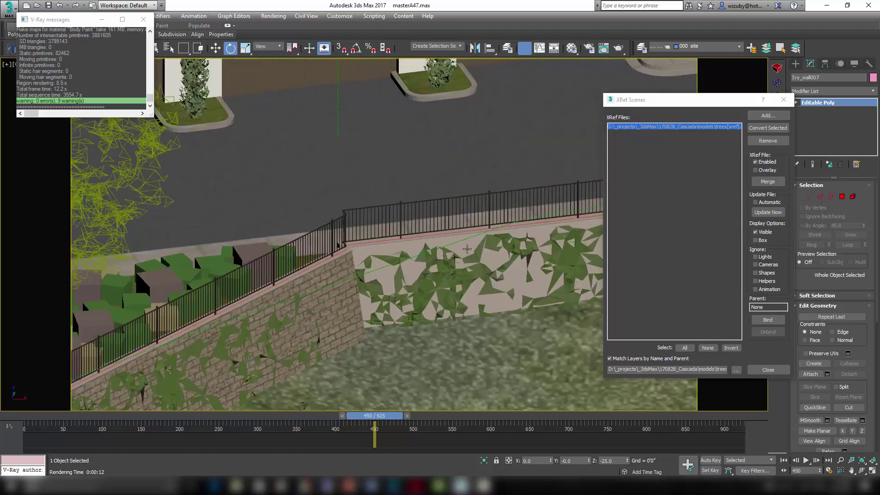
pyautogui.scroll(5, 350, 231)
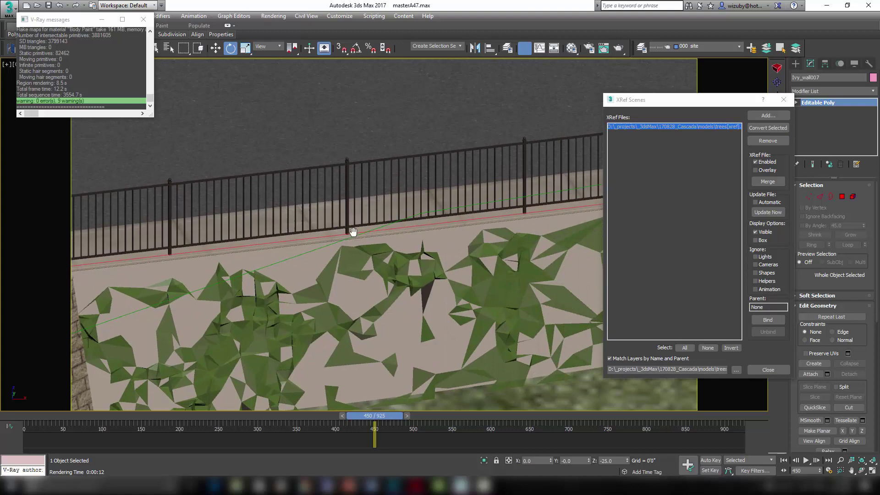
pyautogui.moveTo(492, 205); pyautogui.dragTo(311, 276, button='middle')
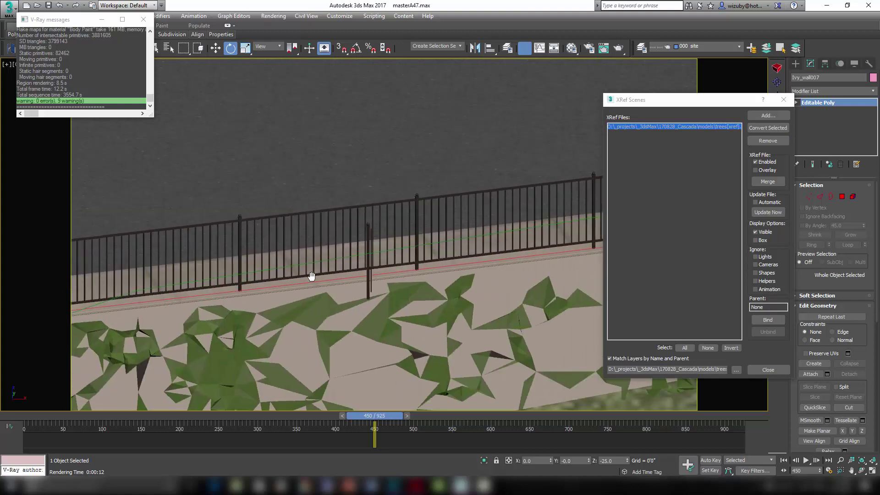
pyautogui.scroll(-10, 256, 275)
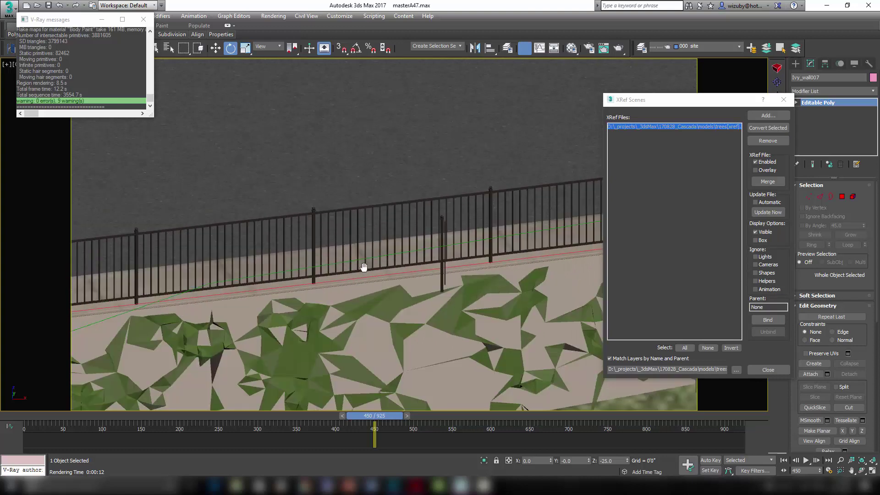
pyautogui.scroll(10, 349, 269)
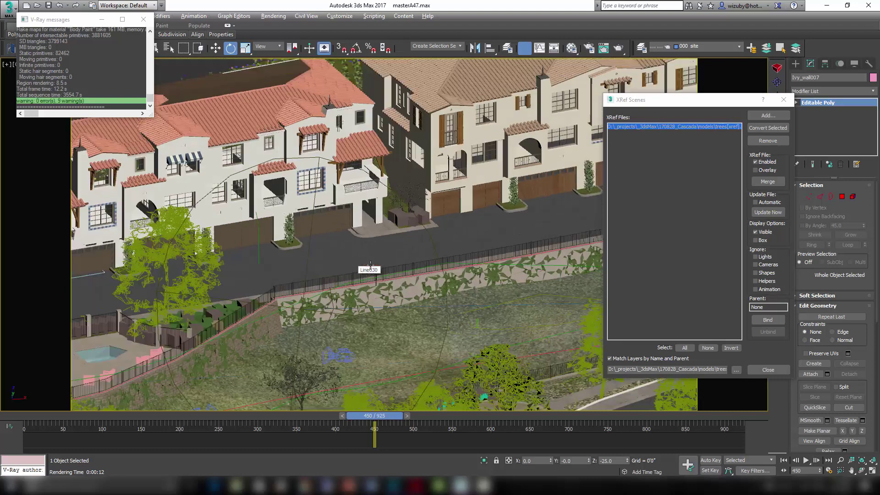
pyautogui.scroll(3, 520, 292)
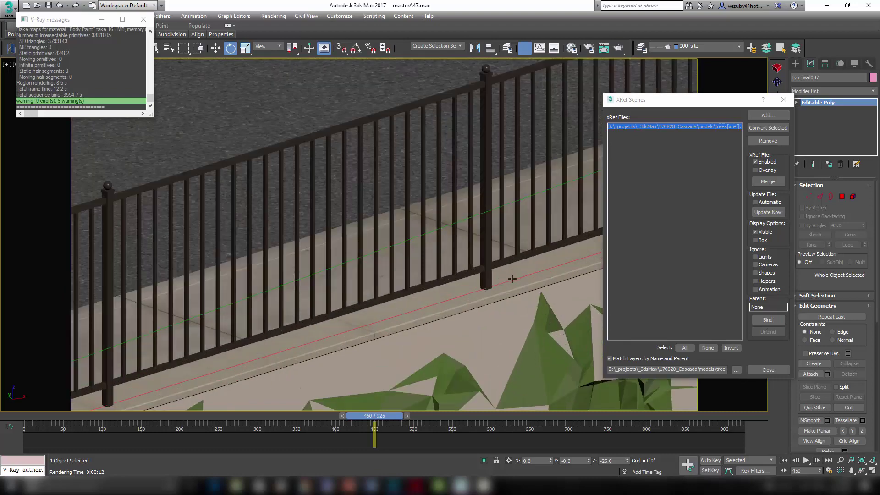
# - Select the red line along the fence base and turn on Edged Faces display
pyautogui.click(511, 279)
pyautogui.moveTo(516, 287); pyautogui.dragTo(271, 290, button='middle')
pyautogui.scroll(2, 326, 279)
pyautogui.press('F4')
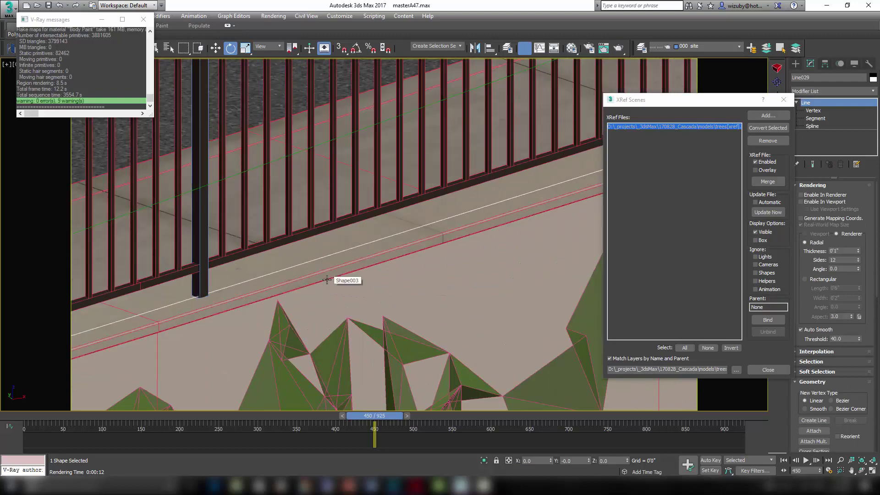
pyautogui.scroll(-4, 330, 282)
pyautogui.scroll(2, 362, 290)
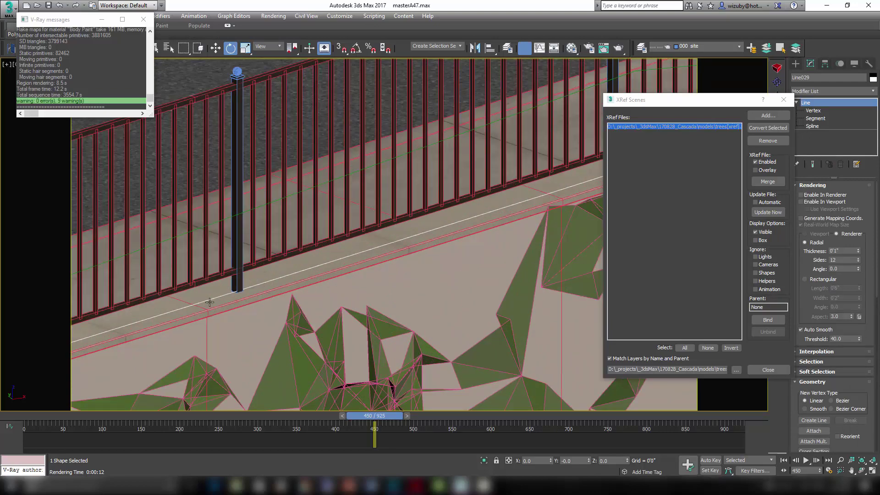
# - Inspect the curb's swept shape and the curb line with its custom section
pyautogui.click(213, 327)
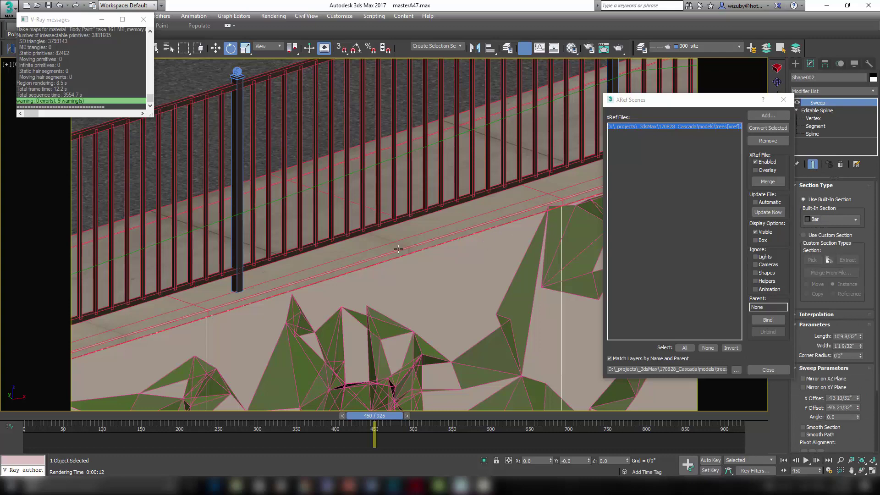
pyautogui.click(398, 249)
pyautogui.scroll(2, 398, 248)
pyautogui.scroll(-4, 342, 252)
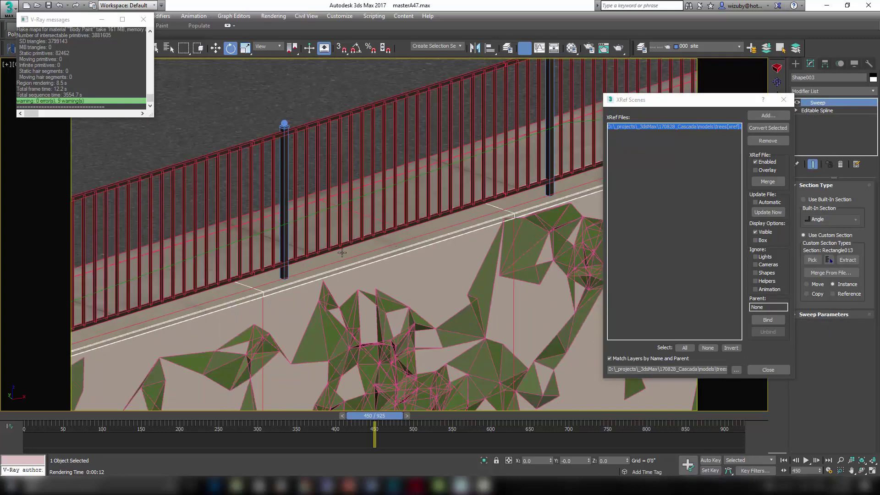
pyautogui.scroll(-3, 342, 252)
# - Check the fence rail lines, including the top rail's rectangular 0'2" by 0'1" section
pyautogui.moveTo(342, 252); pyautogui.dragTo(184, 237, button='middle')
pyautogui.scroll(2, 315, 263)
pyautogui.scroll(4, 465, 334)
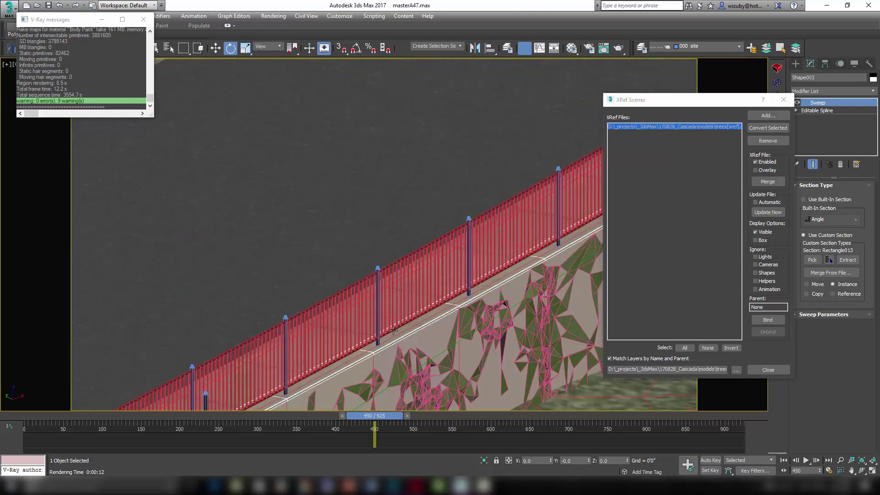
pyautogui.scroll(2, 393, 342)
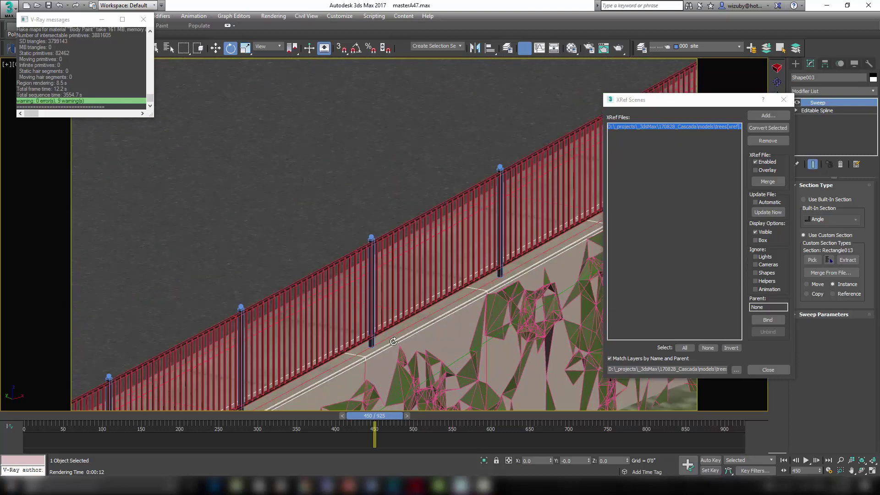
pyautogui.click(390, 326)
pyautogui.scroll(3, 391, 327)
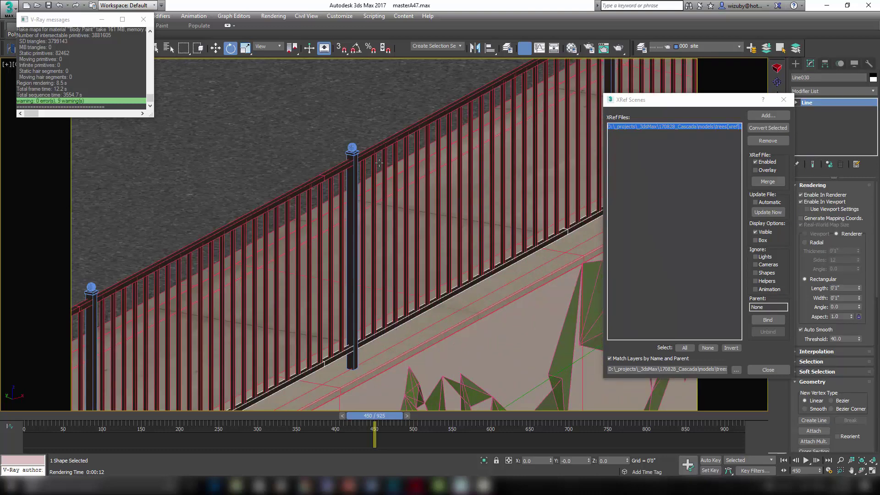
pyautogui.click(379, 143)
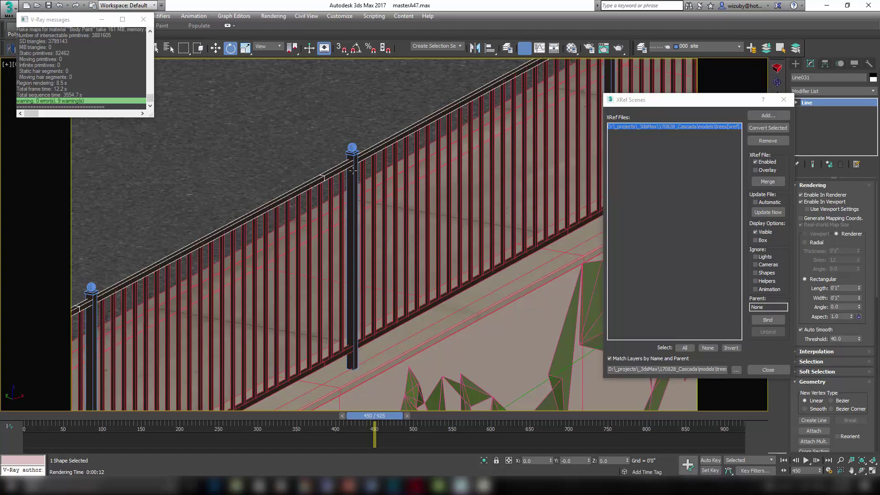
pyautogui.click(362, 182)
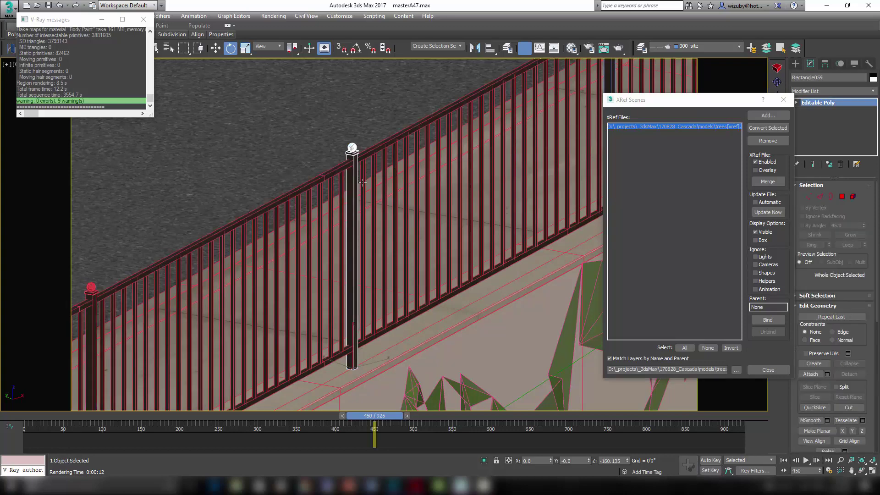
pyautogui.click(364, 192)
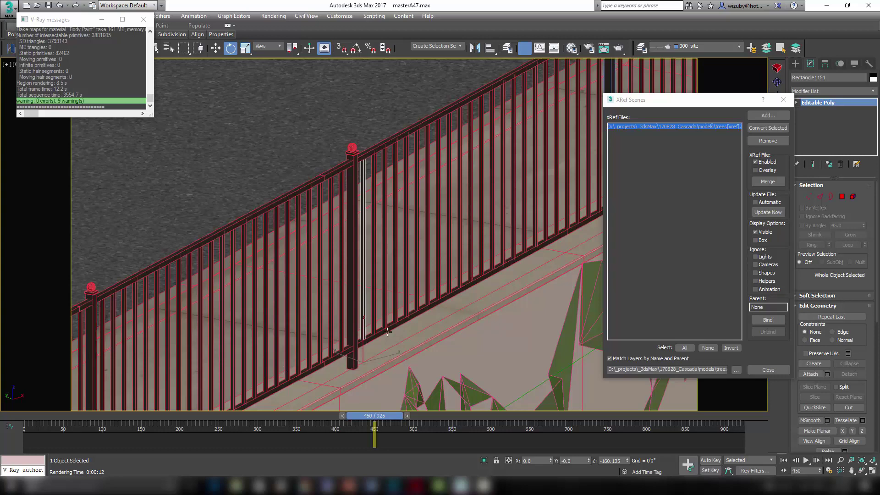
pyautogui.click(352, 159)
pyautogui.scroll(-5, 352, 160)
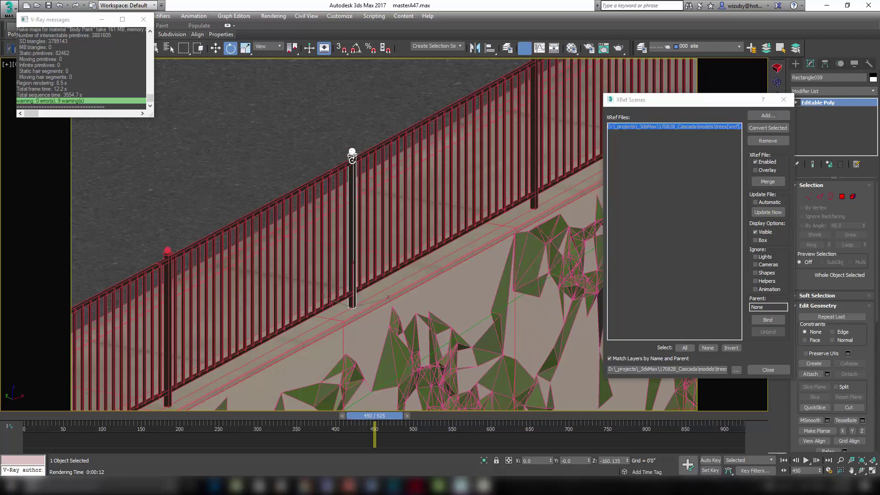
# - Orbit down over the pink walls and select the paved path Object005
pyautogui.scroll(-6, 352, 161)
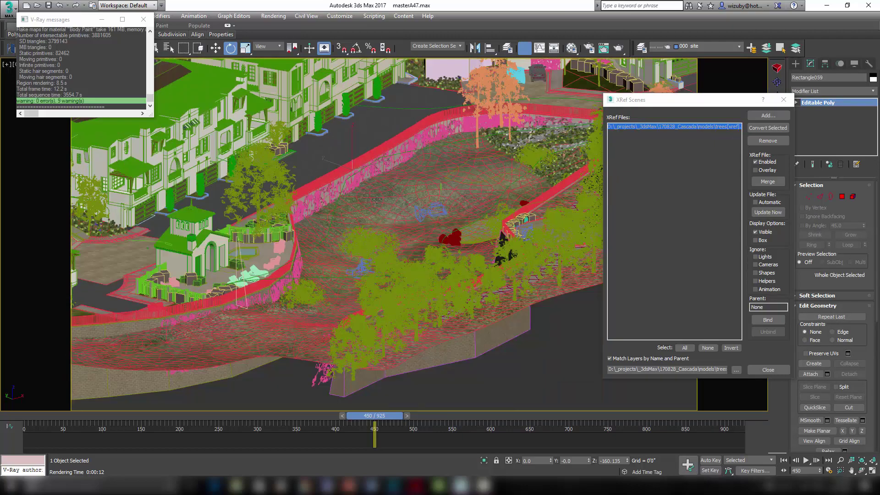
pyautogui.scroll(10, 399, 207)
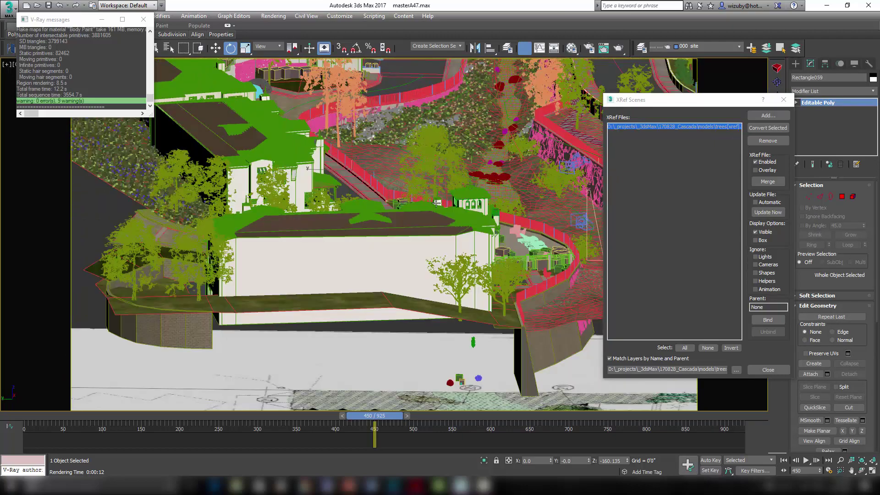
pyautogui.moveTo(398, 207)
pyautogui.mouseDown(button='middle')
pyautogui.moveTo(408, 230)
pyautogui.moveTo(383, 214)
pyautogui.mouseUp(button='middle')
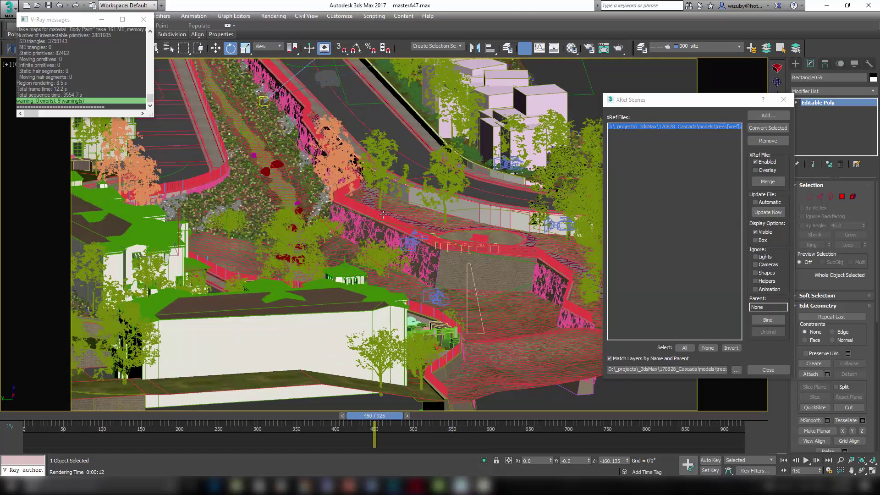
pyautogui.scroll(4, 383, 214)
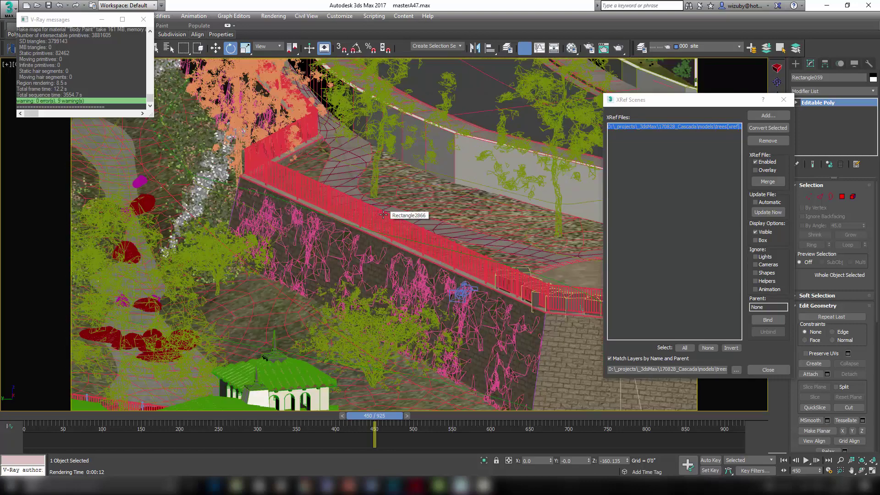
pyautogui.keyDown('alt'); pyautogui.moveTo(292, 215); pyautogui.dragTo(398, 256, button='middle'); pyautogui.keyUp('alt')
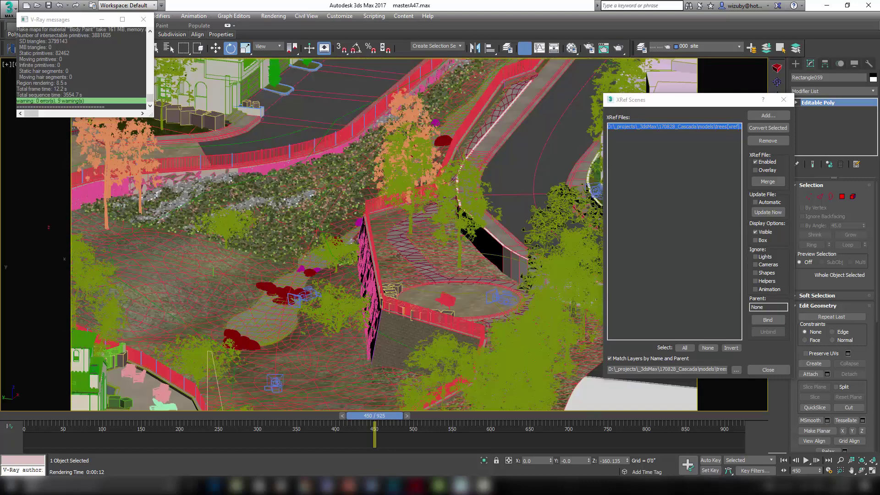
pyautogui.scroll(4, 397, 255)
pyautogui.click(397, 255)
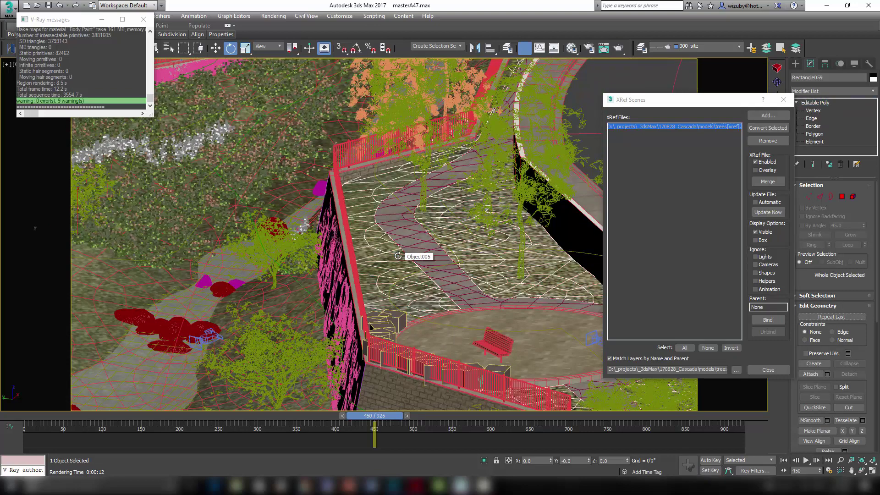
# - Switch to Top view zoomed on the round plaza and select the hillside ground
pyautogui.scroll(3, 402, 255)
pyautogui.scroll(-5, 477, 258)
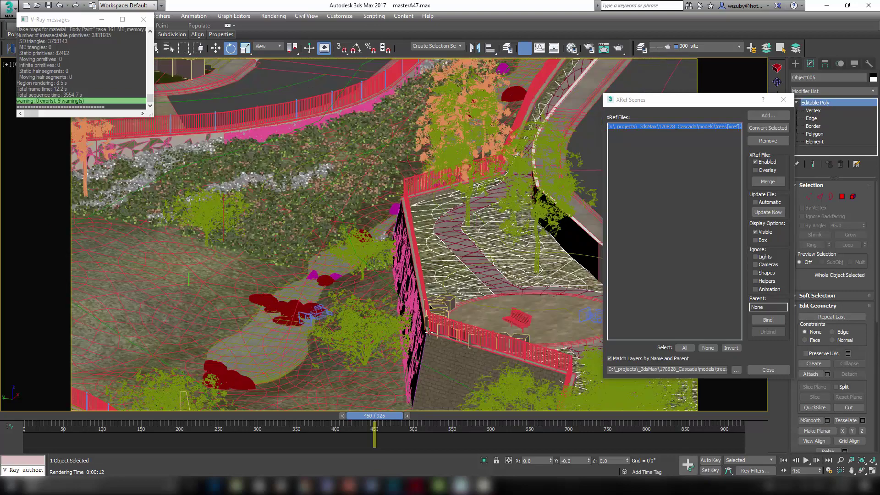
pyautogui.scroll(-3, 428, 333)
pyautogui.moveTo(428, 333); pyautogui.dragTo(414, 250, button='middle')
pyautogui.press('t')
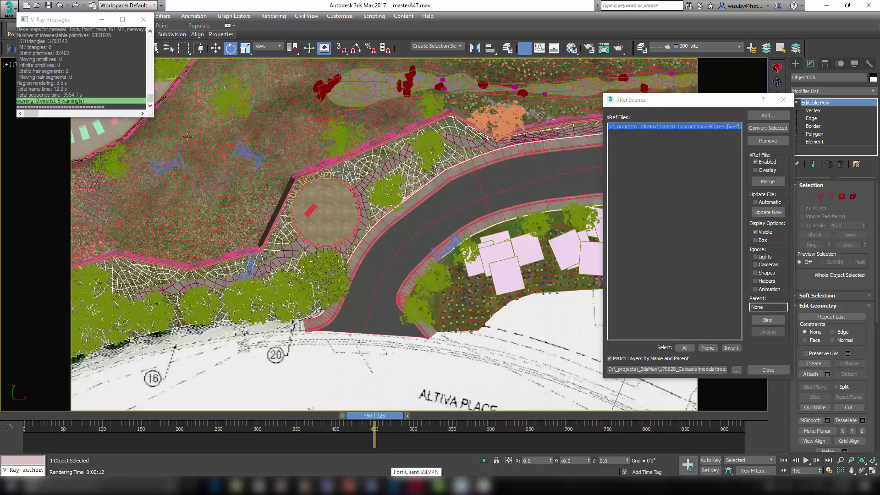
pyautogui.scroll(4, 188, 136)
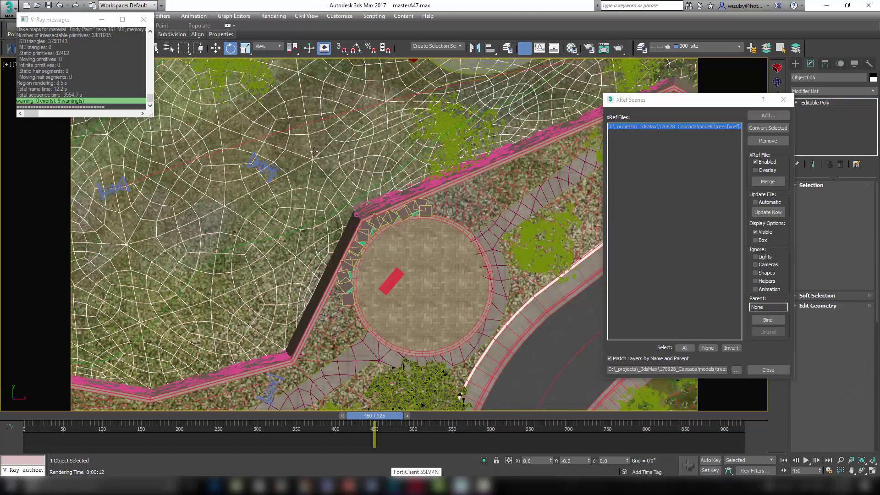
pyautogui.click(314, 151)
# - Open the siteUnwrap diffuse bitmap siteUnwrap_dif.jpg, preview the grass image, then close it
pyautogui.press('m')
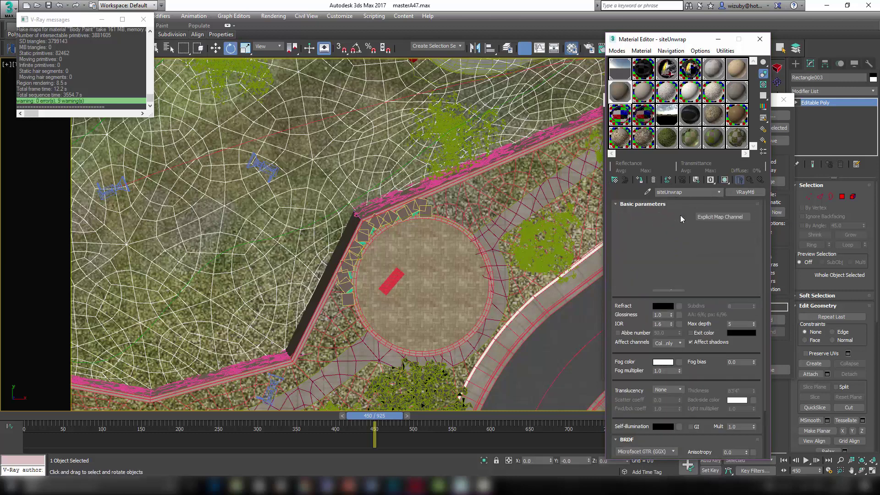
pyautogui.click(680, 216)
pyautogui.click(735, 342)
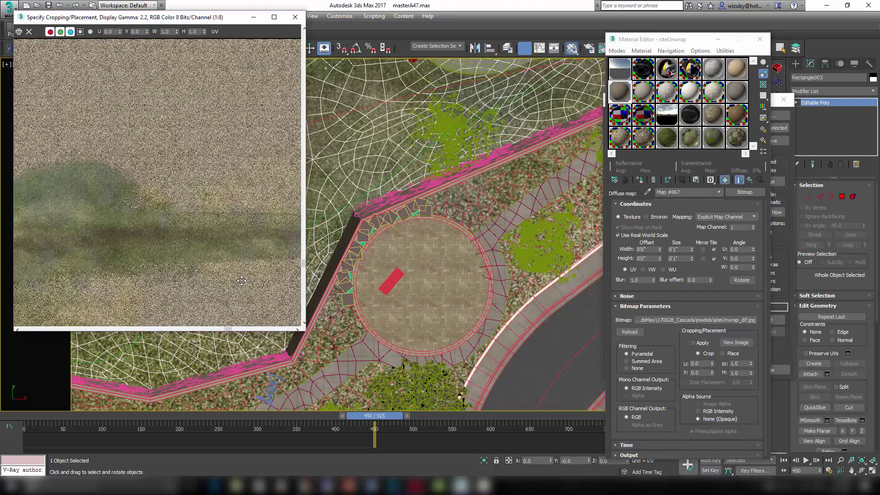
pyautogui.scroll(-1, 242, 281)
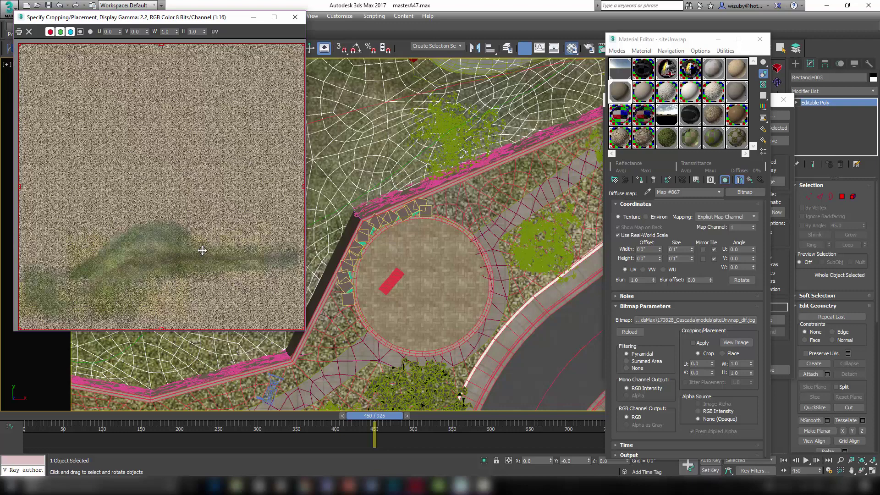
pyautogui.scroll(3, 202, 268)
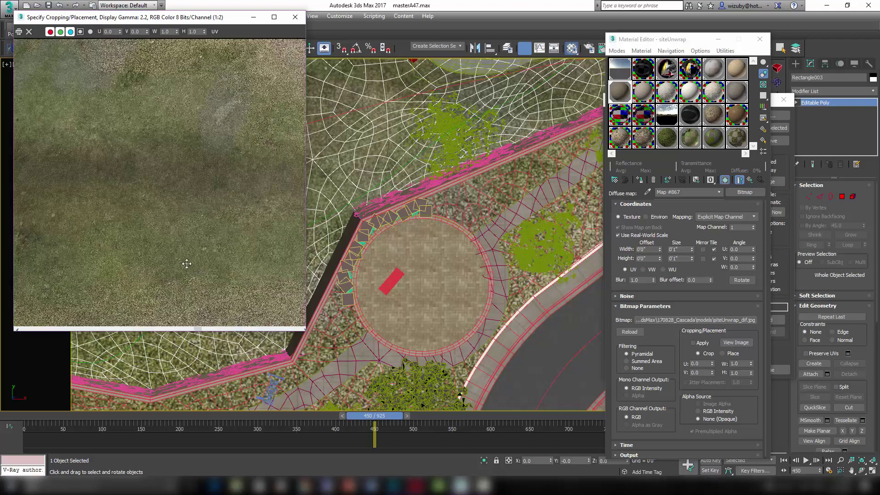
pyautogui.scroll(-1, 176, 221)
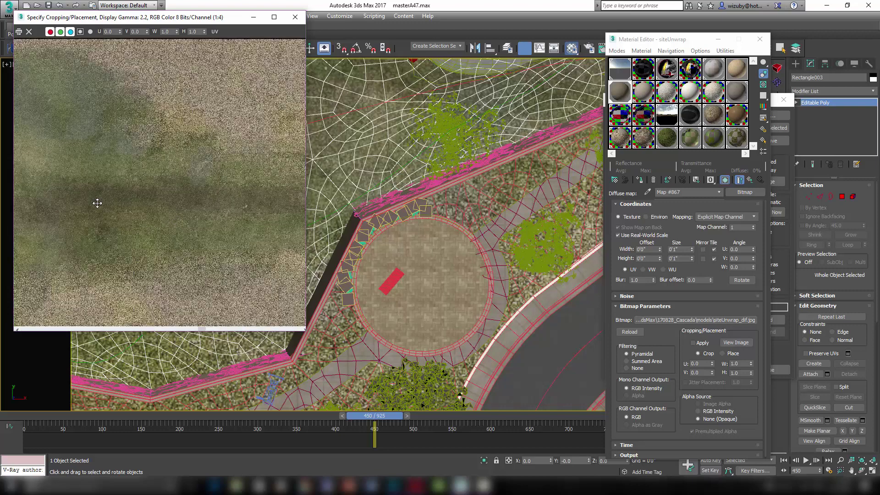
pyautogui.moveTo(200, 209); pyautogui.dragTo(219, 209, button='middle')
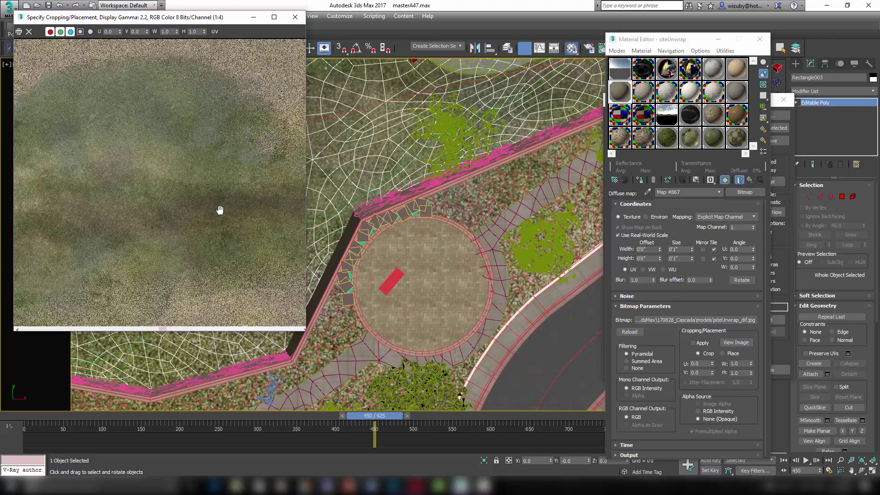
pyautogui.click(294, 18)
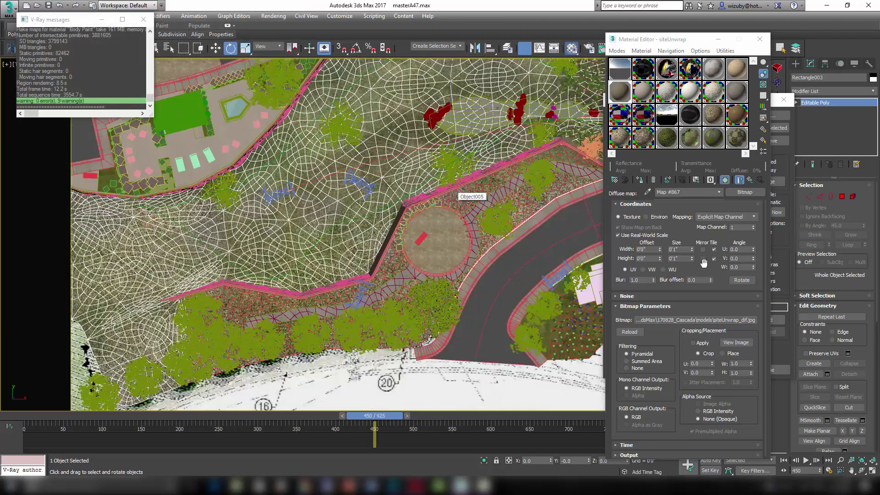
# - Add Unwrap UVW to Rectangle003 and review its layout in the Edit UVWs editor
pyautogui.click(760, 40)
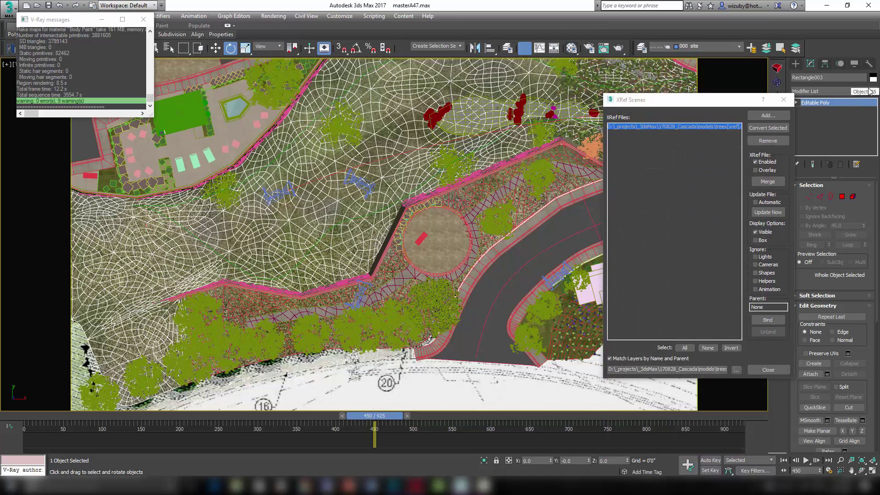
pyautogui.click(783, 99)
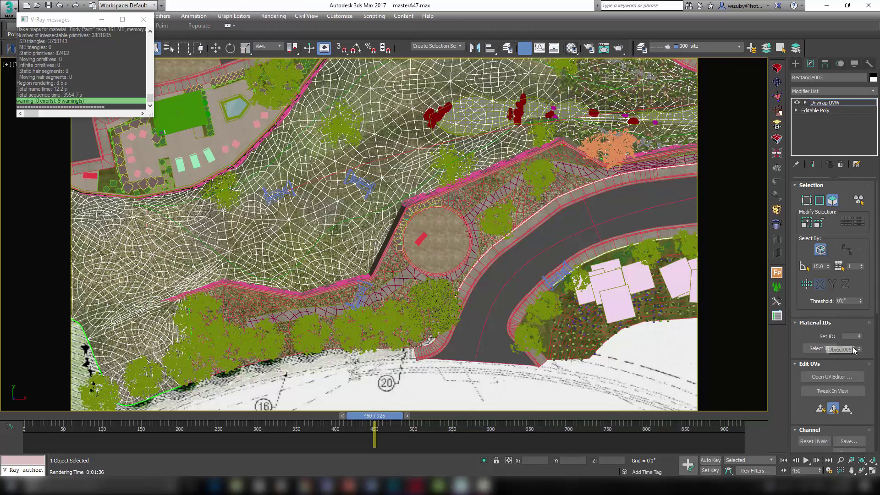
pyautogui.click(824, 378)
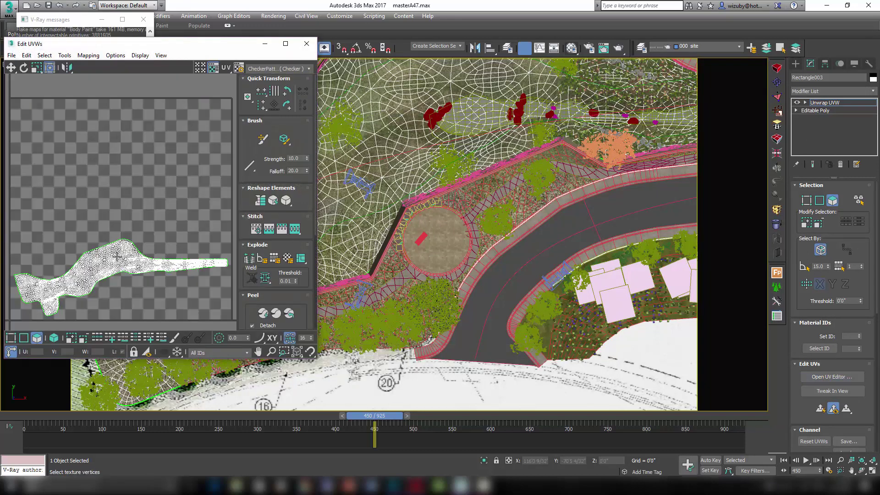
pyautogui.scroll(2, 96, 294)
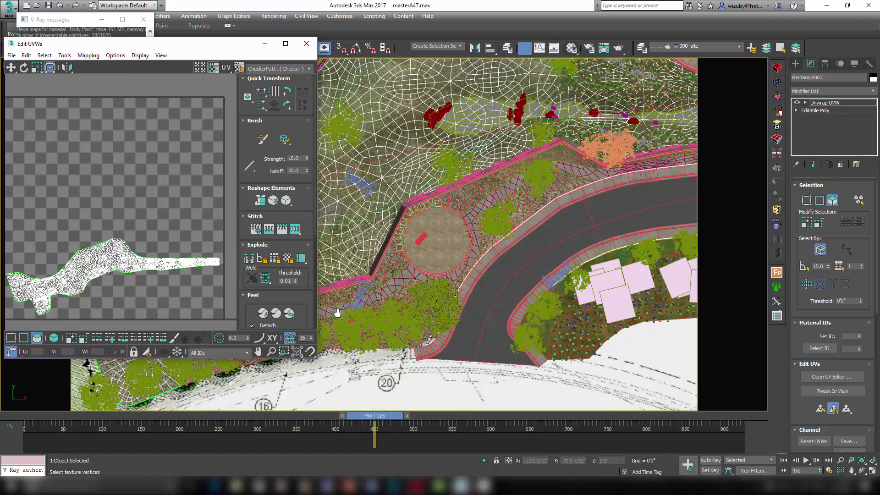
pyautogui.scroll(10, 67, 292)
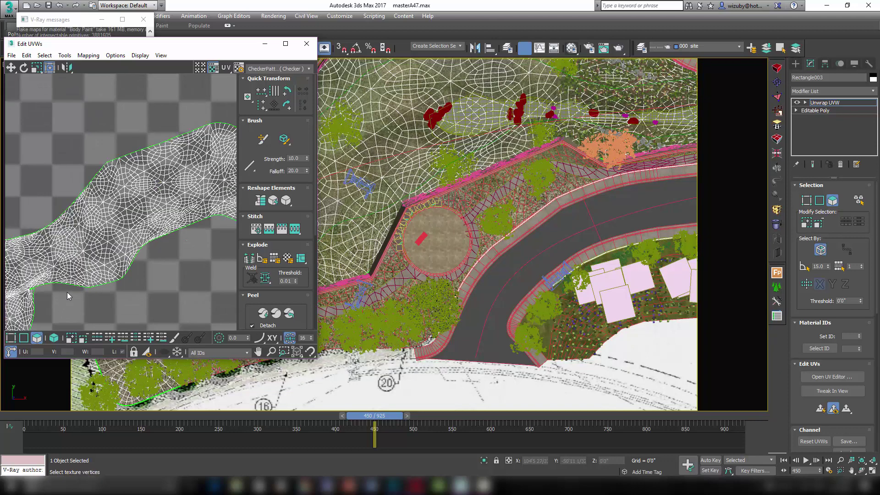
pyautogui.scroll(-5, 67, 292)
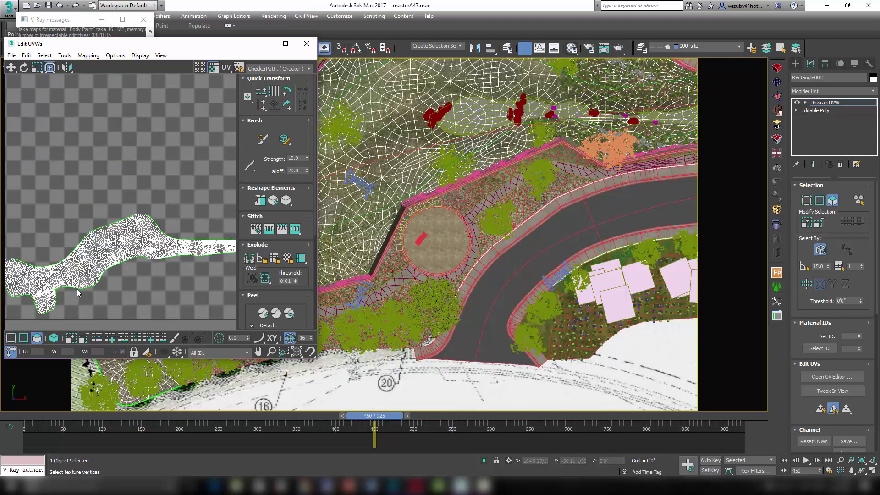
pyautogui.click(307, 44)
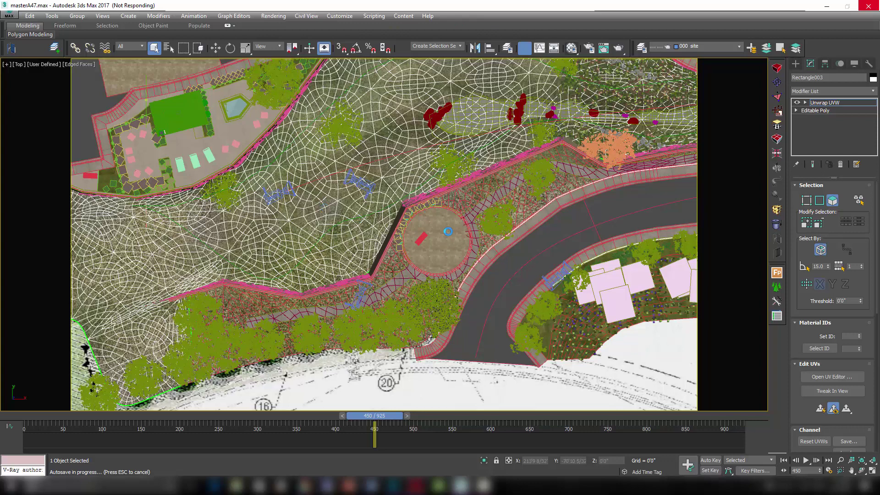
# - Pan and zoom the Top view over the red-flowered path, garden beds, road and green building
pyautogui.scroll(2, 531, 123)
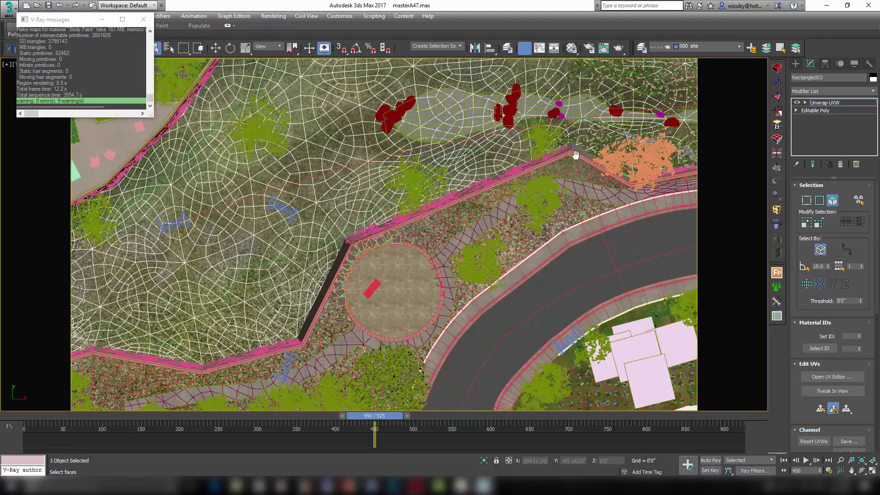
pyautogui.moveTo(576, 155); pyautogui.dragTo(479, 288, button='middle')
pyautogui.scroll(3, 536, 185)
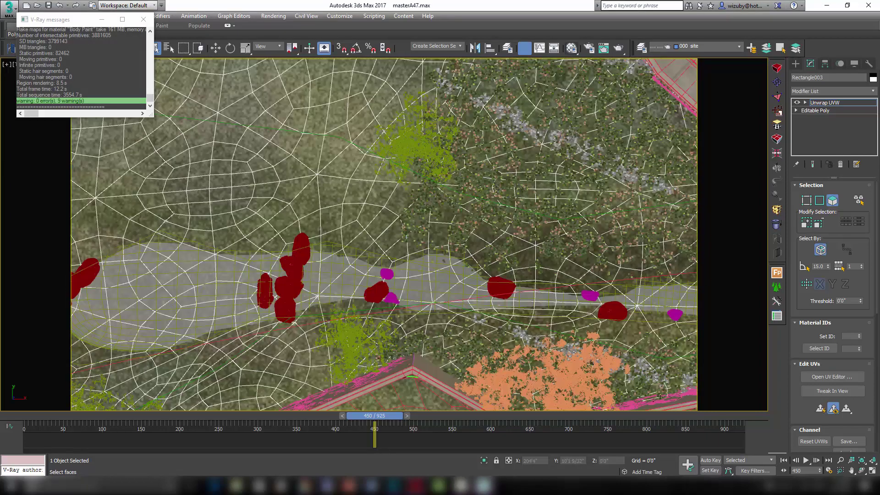
pyautogui.scroll(-2, 422, 242)
pyautogui.moveTo(430, 189); pyautogui.dragTo(473, 180, button='middle')
pyautogui.scroll(-2, 510, 232)
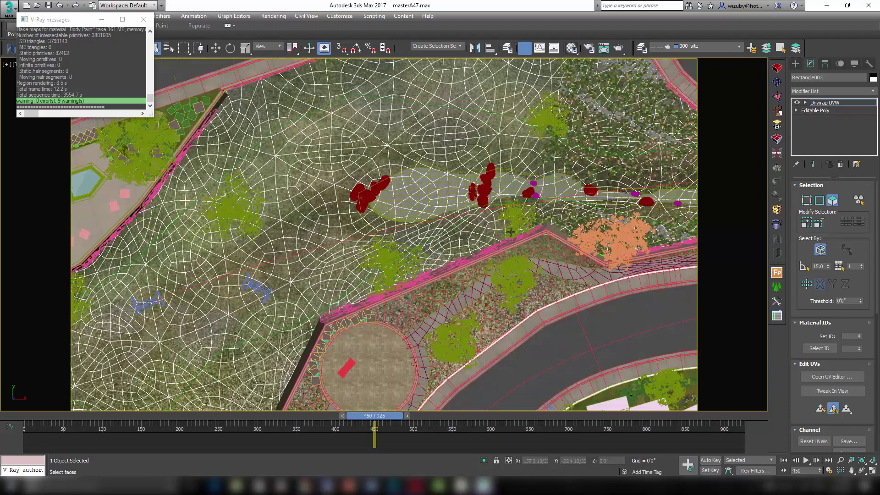
pyautogui.moveTo(509, 233); pyautogui.dragTo(262, 340, button='middle')
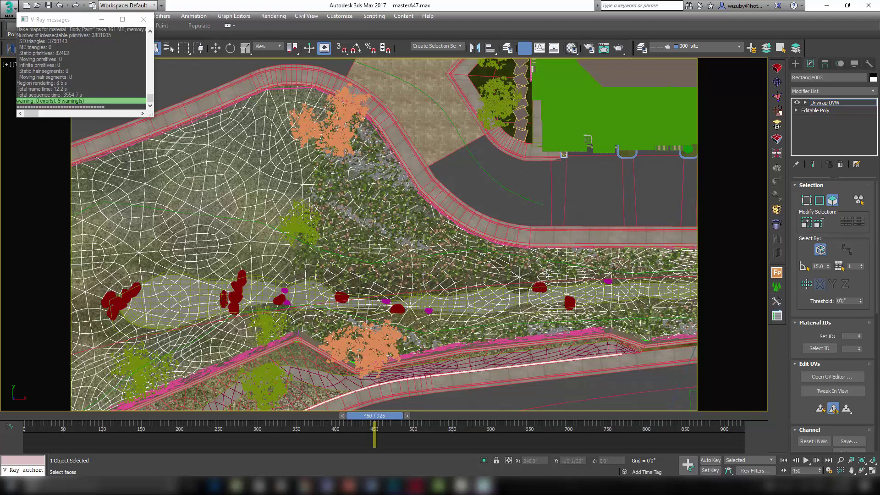
pyautogui.scroll(3, 359, 204)
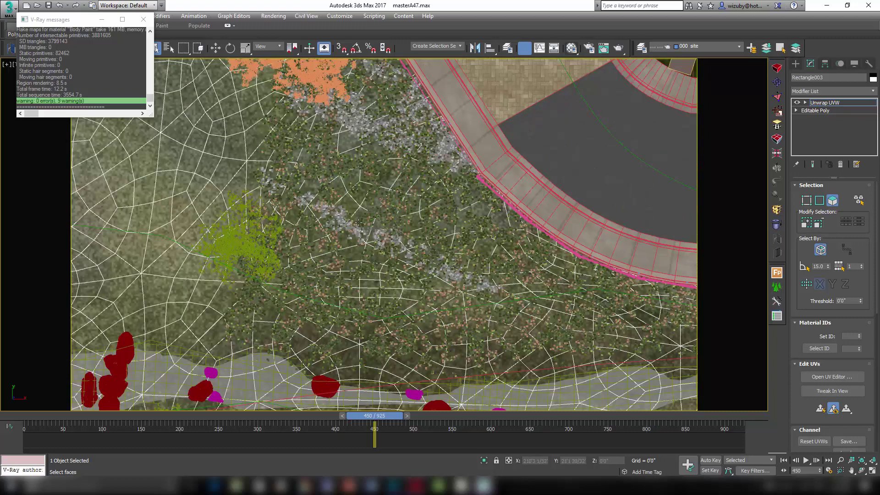
pyautogui.scroll(-3, 358, 222)
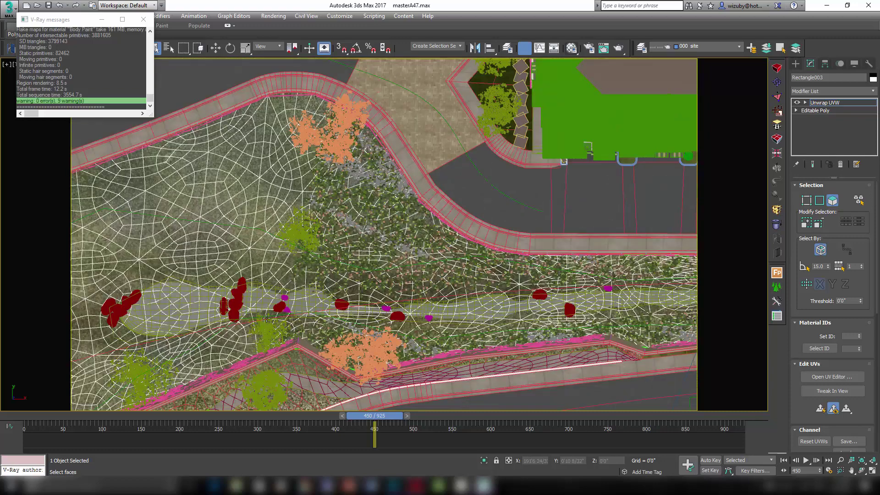
pyautogui.scroll(-3, 422, 259)
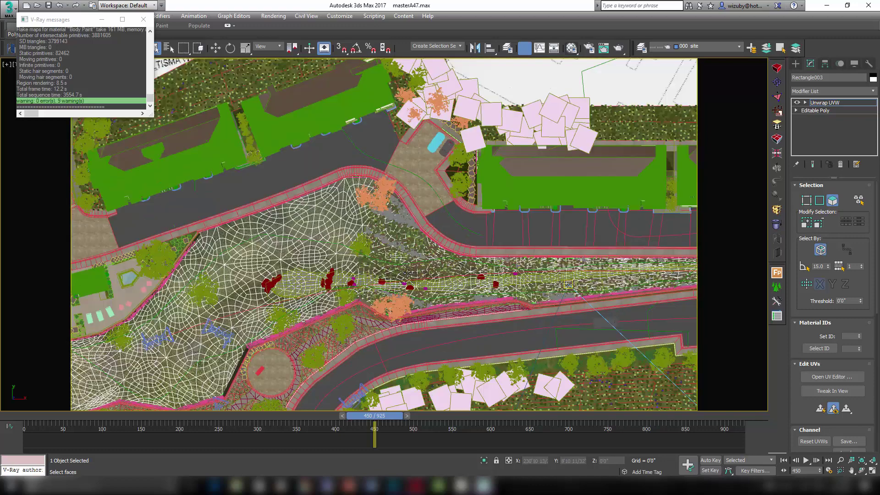
pyautogui.scroll(4, 400, 222)
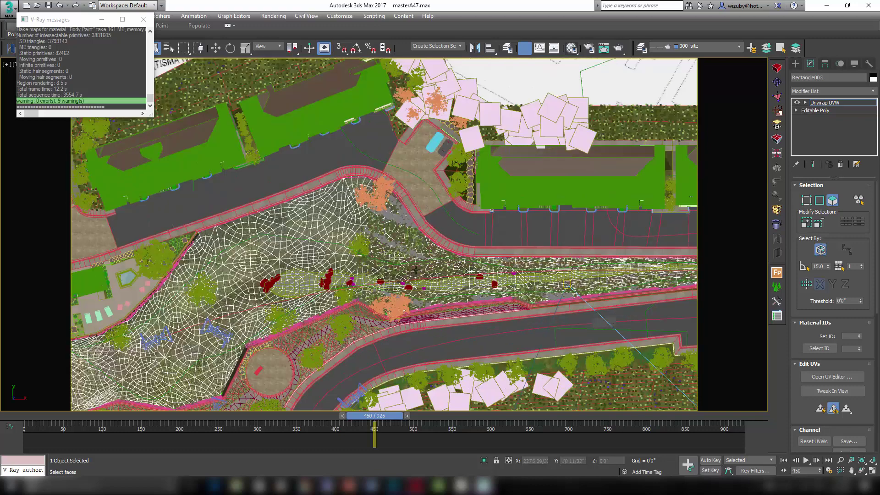
# - Set the viewport to look through PhysCamera001 from the camera list
pyautogui.press('c')
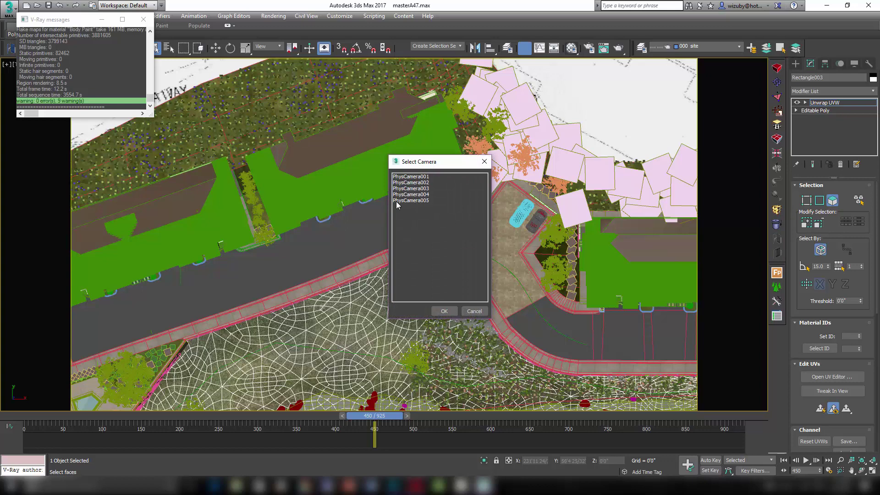
pyautogui.click(409, 178)
pyautogui.click(444, 311)
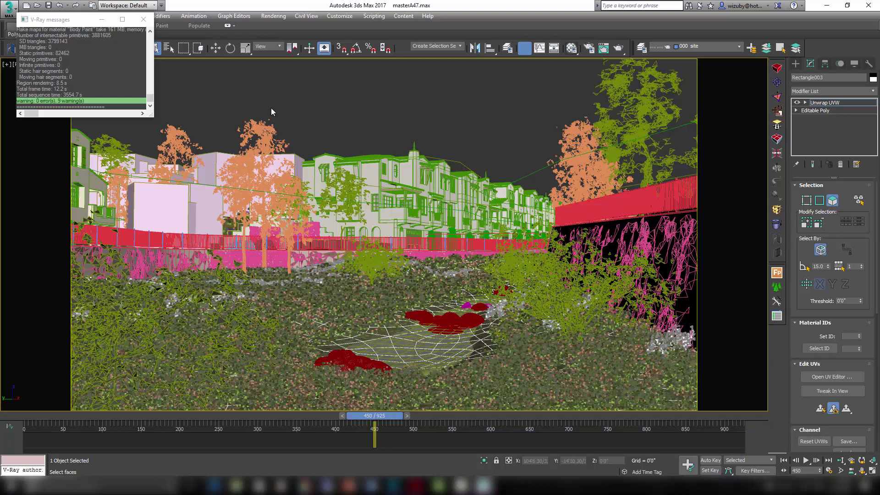
# - Frame the site from overhead and select the Line320 spline
pyautogui.press('z')
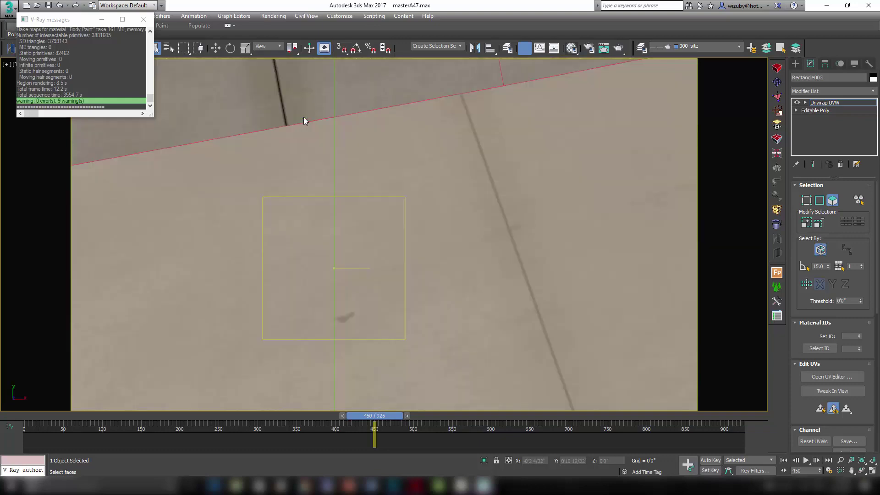
pyautogui.hotkey('shift', 'z')
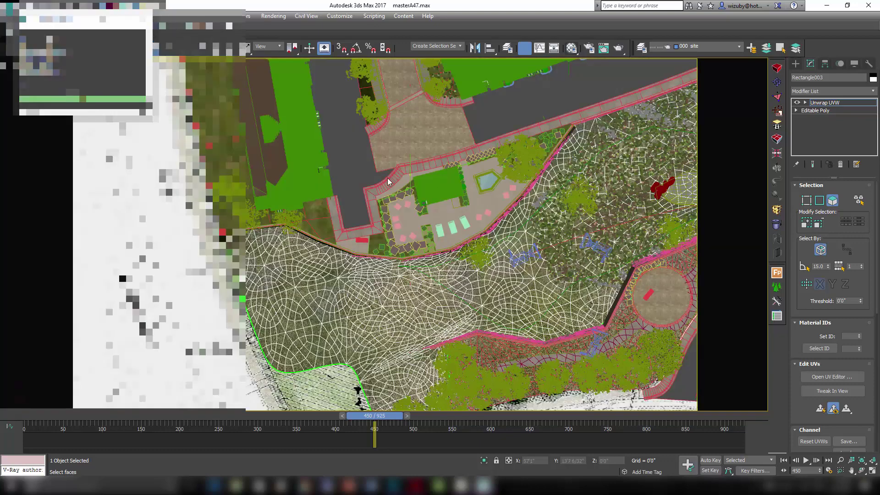
pyautogui.scroll(4, 494, 286)
pyautogui.scroll(-4, 493, 286)
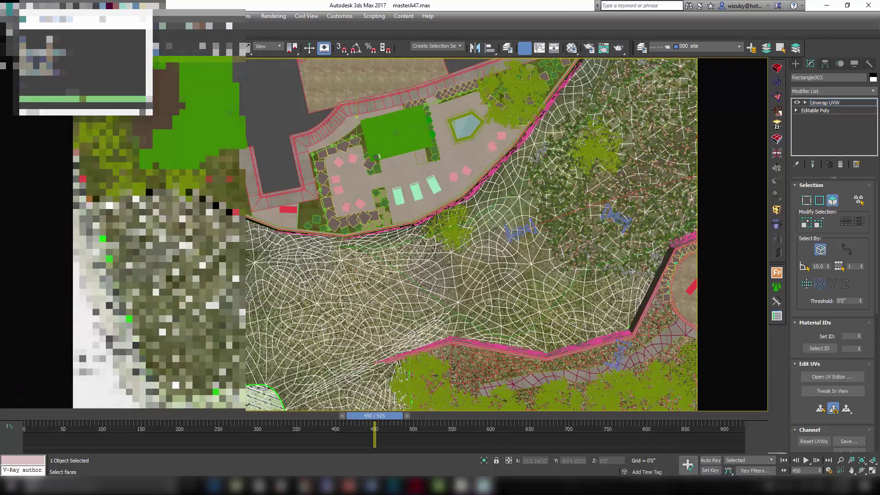
pyautogui.scroll(3, 400, 292)
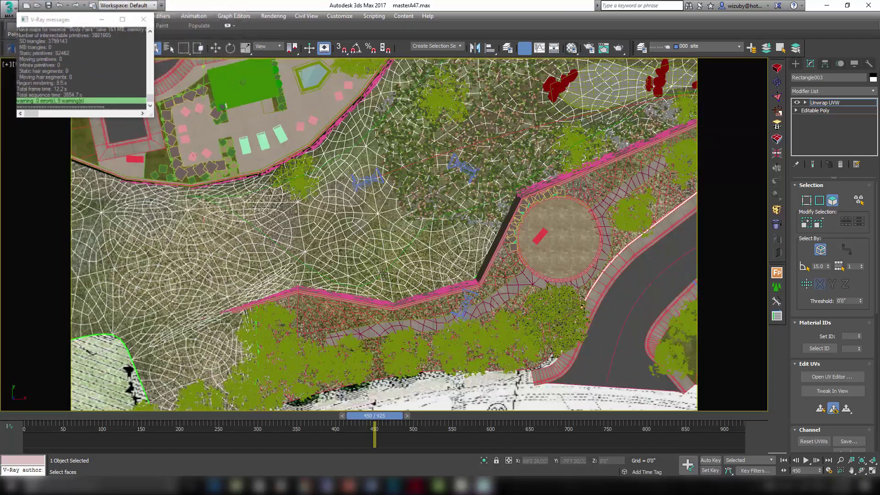
pyautogui.click(380, 264)
pyautogui.scroll(4, 383, 270)
pyautogui.click(385, 268)
pyautogui.scroll(-5, 383, 269)
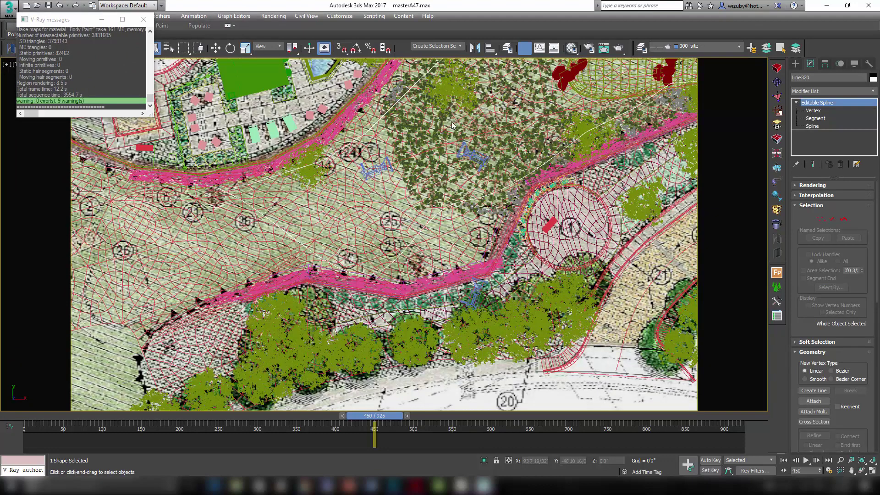
# - Pan and zoom across the site plan along the tree-lined planting strip
pyautogui.moveTo(467, 165); pyautogui.dragTo(326, 244, button='middle')
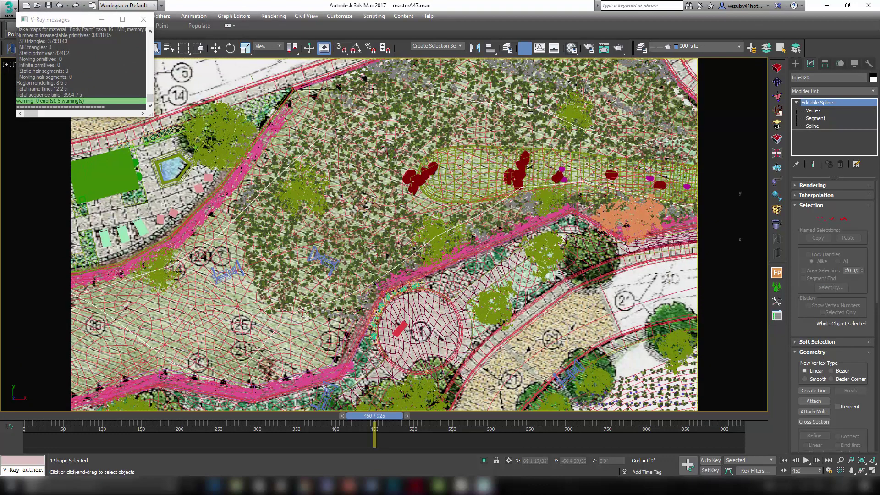
pyautogui.moveTo(608, 181); pyautogui.dragTo(489, 182, button='middle')
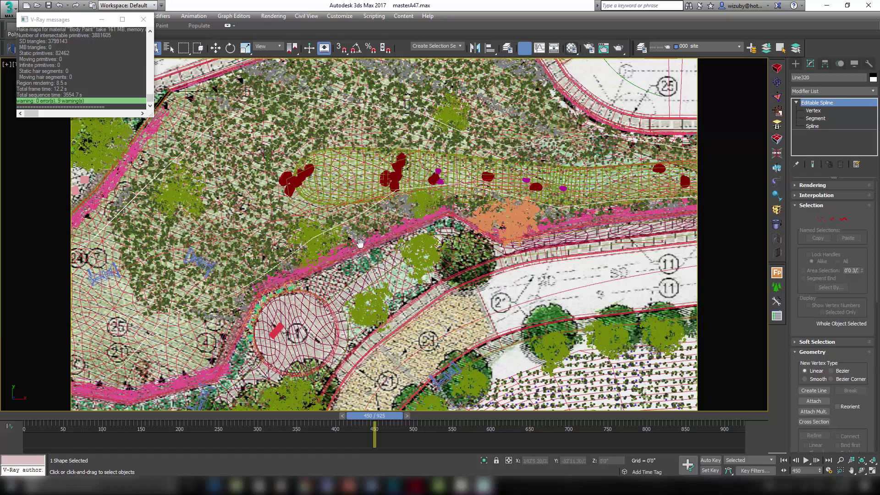
pyautogui.scroll(1, 361, 243)
pyautogui.scroll(2, 295, 121)
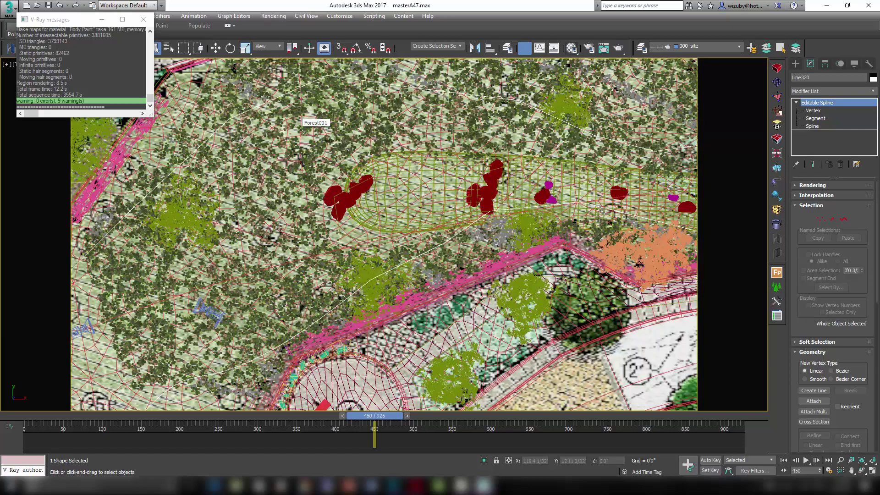
pyautogui.scroll(-2, 307, 163)
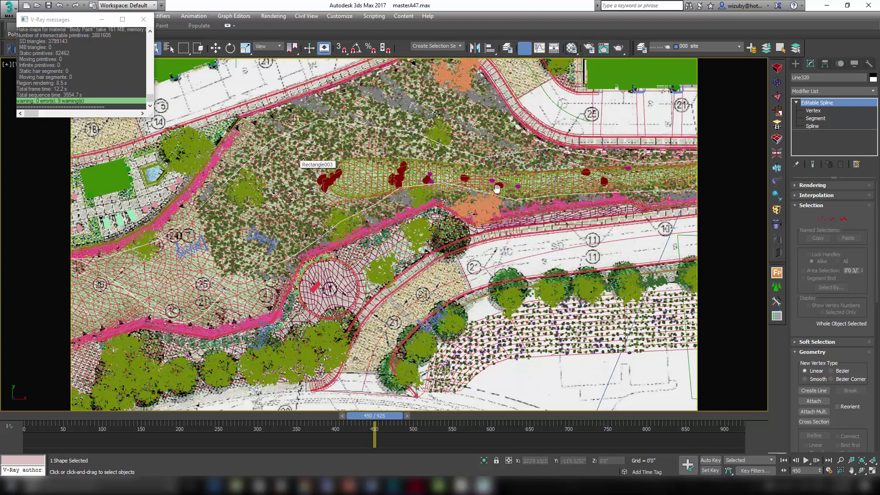
pyautogui.moveTo(497, 188); pyautogui.dragTo(426, 211, button='middle')
pyautogui.scroll(-1, 352, 196)
pyautogui.scroll(1, 352, 196)
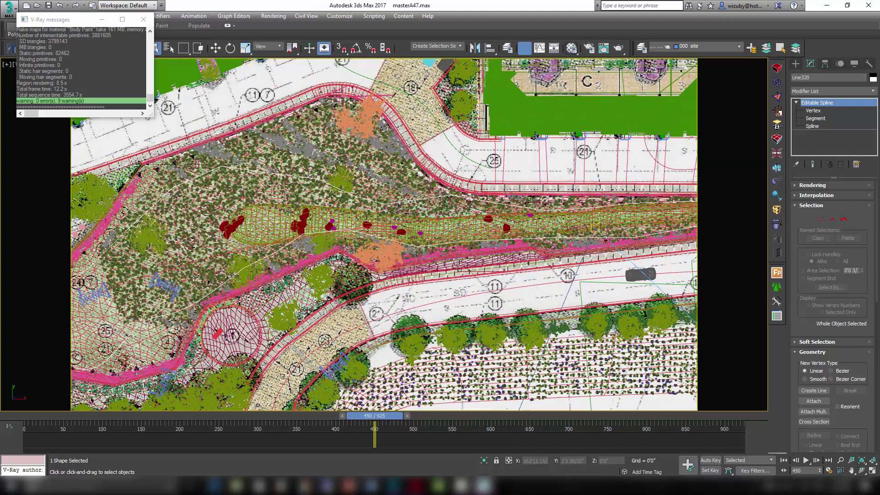
pyautogui.scroll(2, 288, 211)
pyautogui.scroll(2, 435, 261)
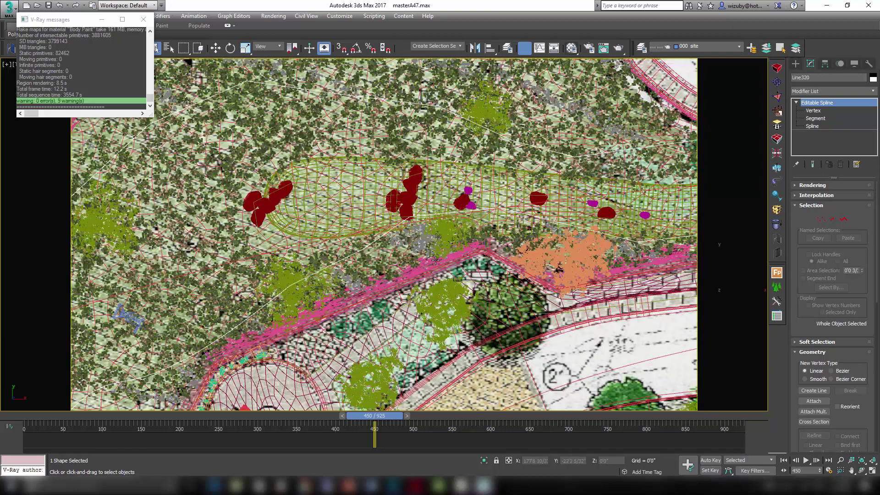
pyautogui.scroll(1, 435, 260)
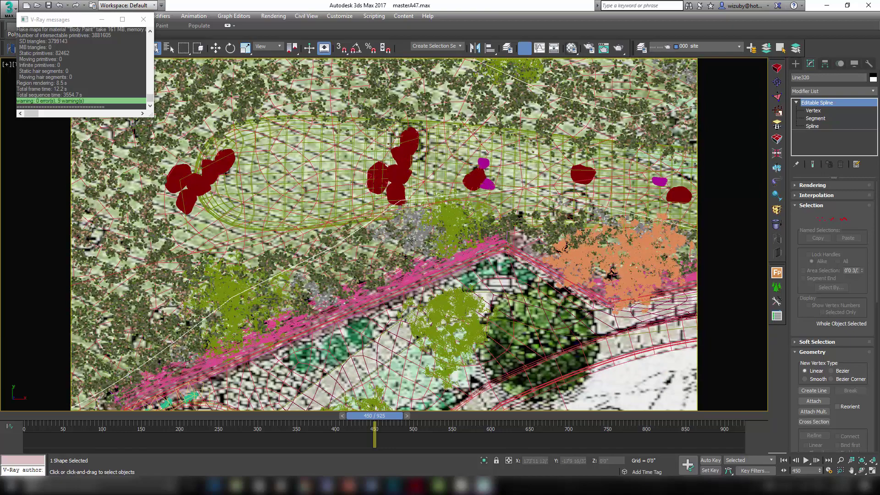
pyautogui.scroll(-3, 340, 227)
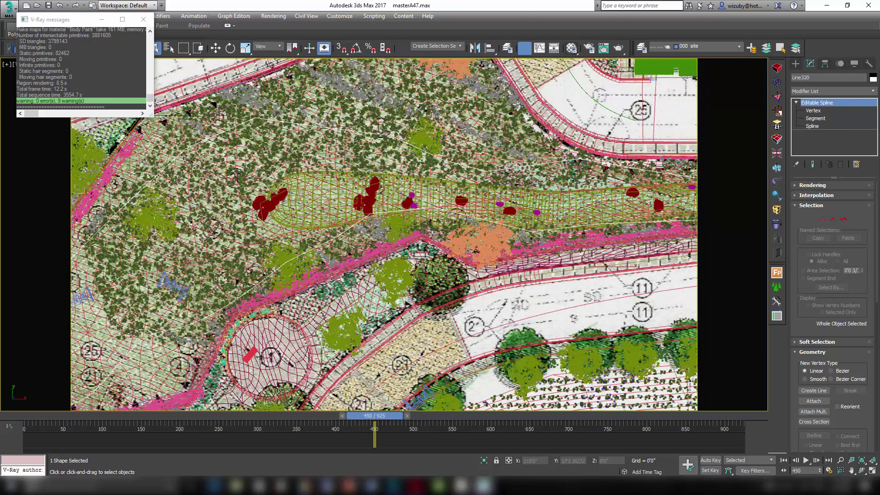
# - Pan along the curving asphalt road toward buildings C, D and E
pyautogui.moveTo(651, 216); pyautogui.dragTo(196, 227, button='middle')
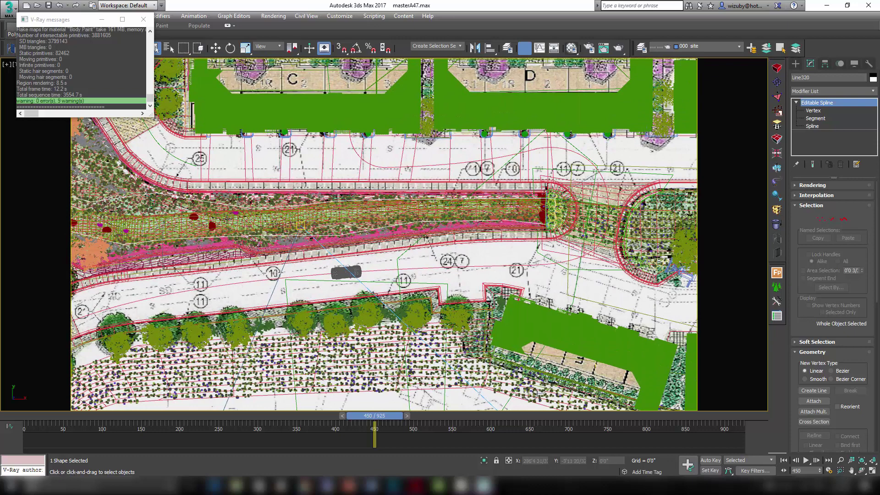
pyautogui.moveTo(231, 275); pyautogui.dragTo(457, 202, button='middle')
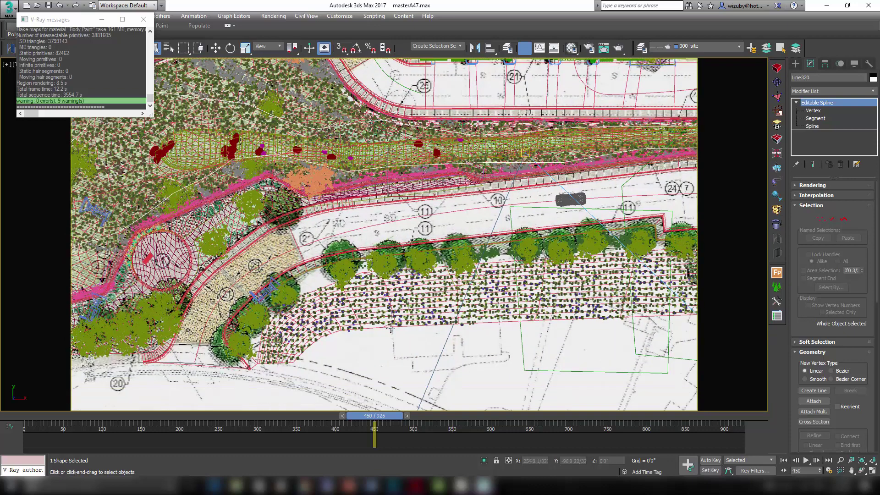
pyautogui.scroll(2, 390, 328)
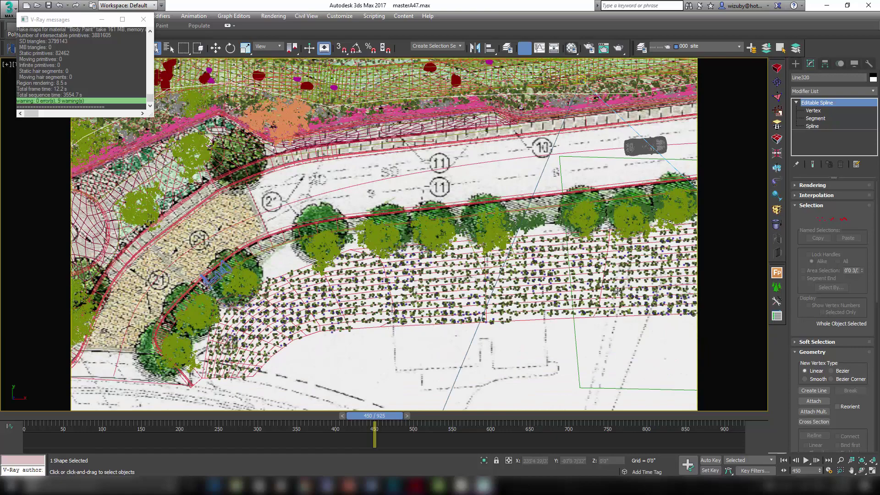
pyautogui.moveTo(546, 290); pyautogui.dragTo(374, 300, button='middle')
pyautogui.scroll(-3, 374, 300)
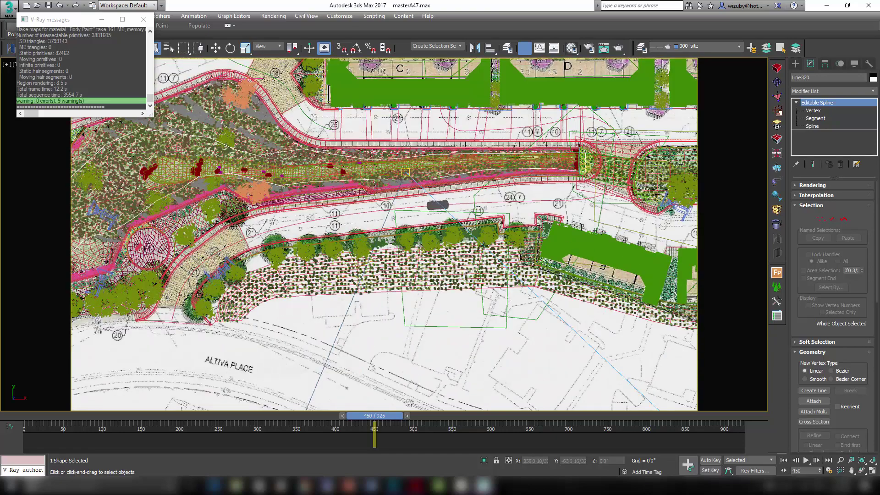
pyautogui.scroll(1, 382, 251)
pyautogui.moveTo(383, 251); pyautogui.dragTo(486, 263, button='middle')
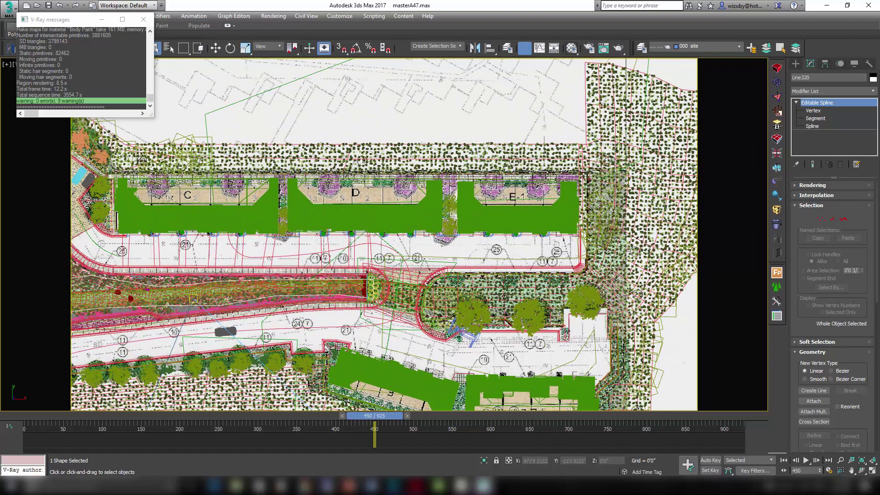
pyautogui.scroll(1, 310, 327)
pyautogui.scroll(4, 311, 323)
pyautogui.moveTo(281, 267); pyautogui.dragTo(491, 180, button='middle')
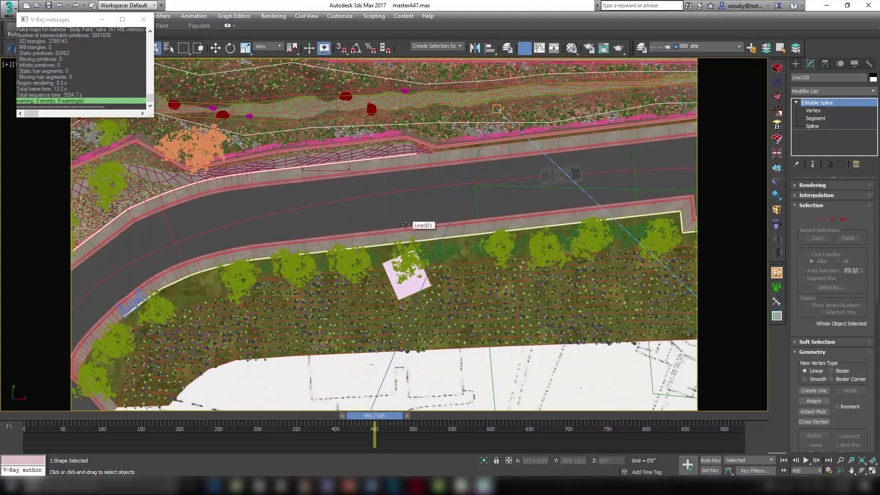
# - Look through PhysCamera002 from the Select Camera list
pyautogui.press('c')
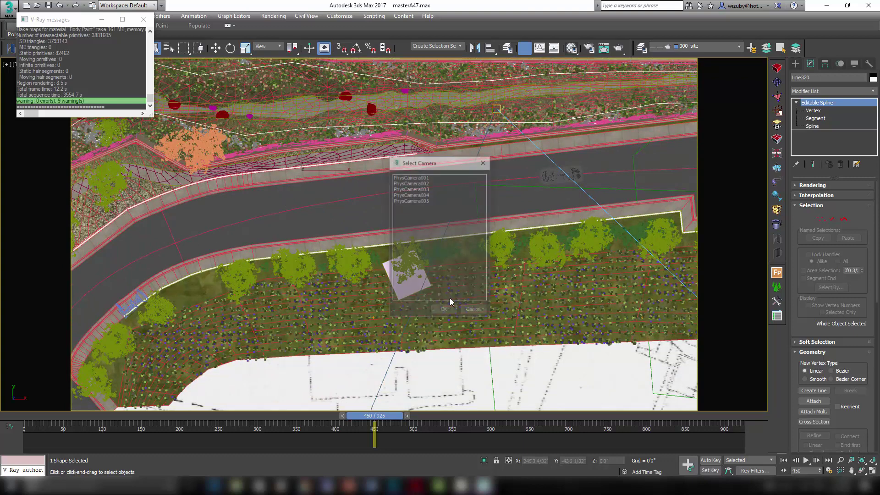
pyautogui.click(428, 182)
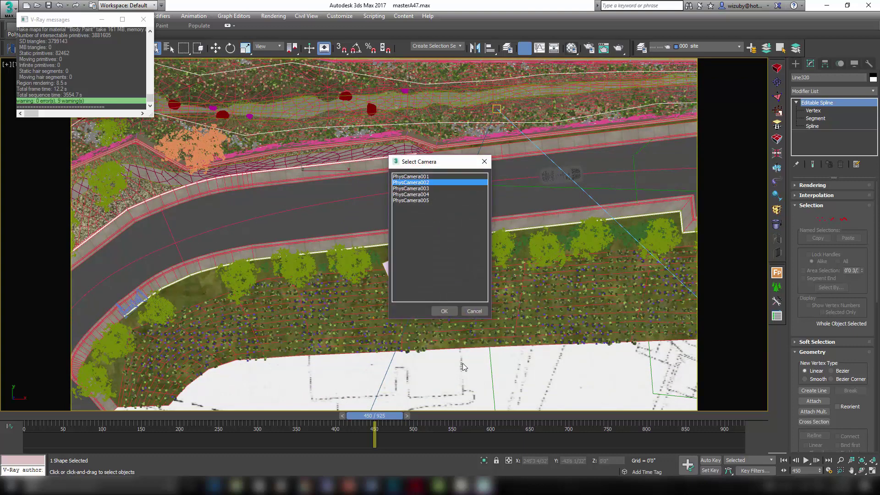
pyautogui.click(446, 313)
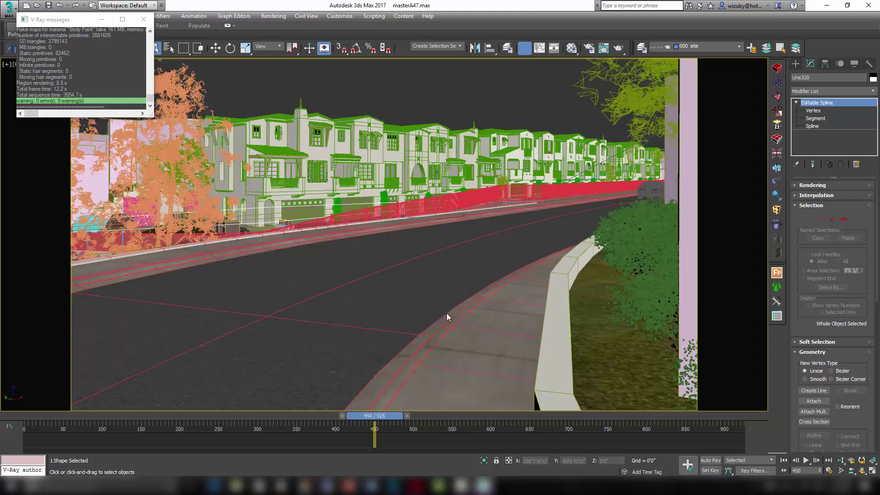
# - Rewind to frame 0 and scrub to frame 315 to watch the car pass the houses
pyautogui.moveTo(396, 418); pyautogui.dragTo(12, 420)
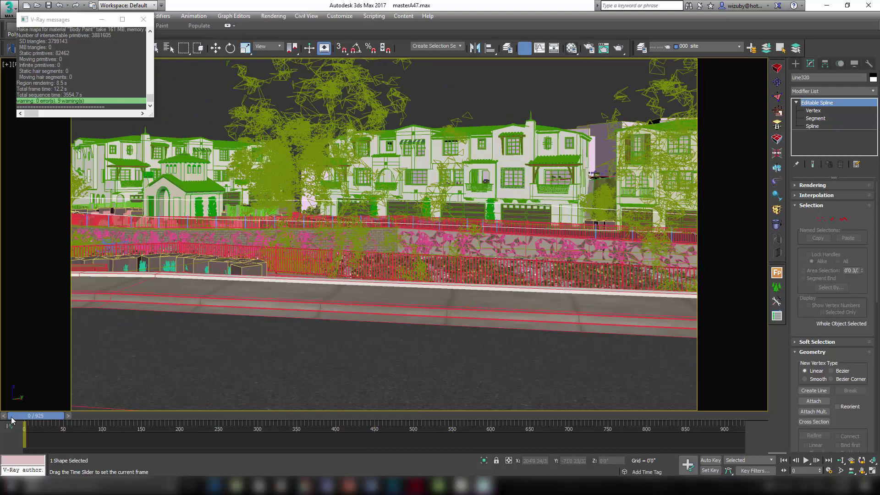
pyautogui.moveTo(64, 416); pyautogui.dragTo(22, 427)
pyautogui.moveTo(77, 429); pyautogui.dragTo(289, 444)
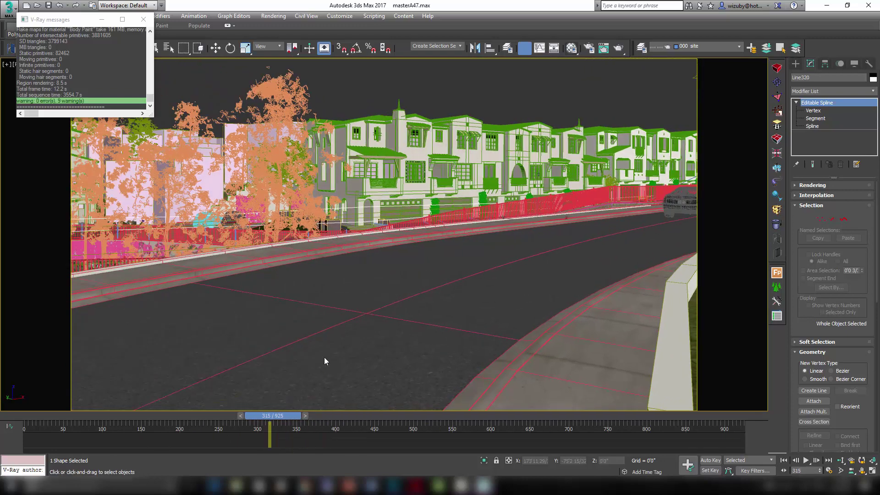
# - Switch to the Top view, pan toward the road and move to an earlier frame
pyautogui.click(338, 325)
pyautogui.press('t')
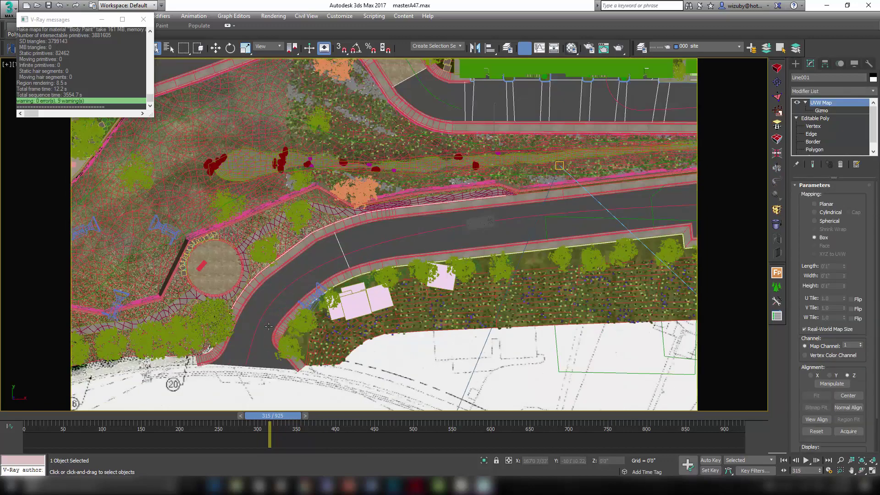
pyautogui.scroll(4, 268, 326)
pyautogui.moveTo(567, 166); pyautogui.dragTo(356, 231, button='middle')
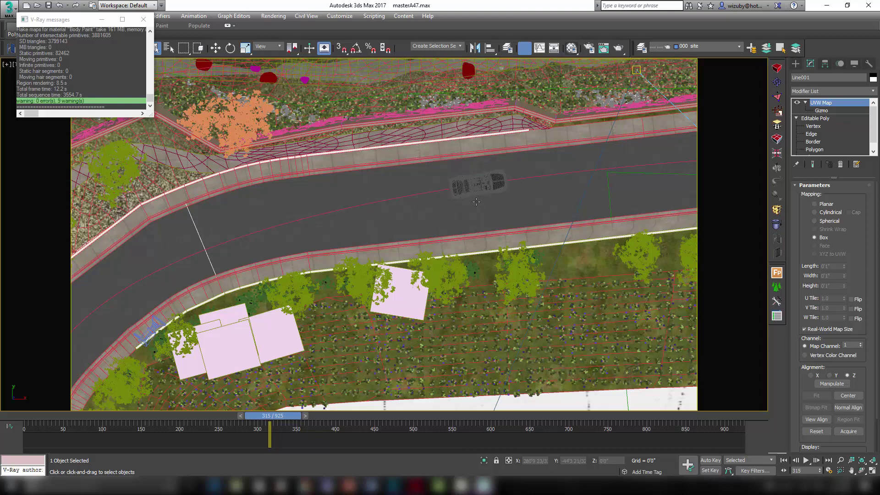
pyautogui.moveTo(275, 416); pyautogui.dragTo(247, 422)
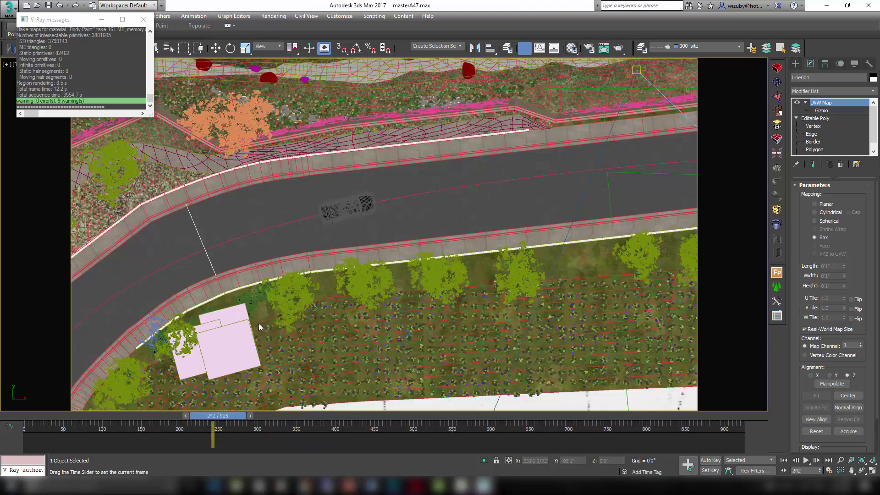
# - Select the cadillac and show its Path Constraint on Line006 under Assign Controller
pyautogui.press('q')
pyautogui.click(362, 209)
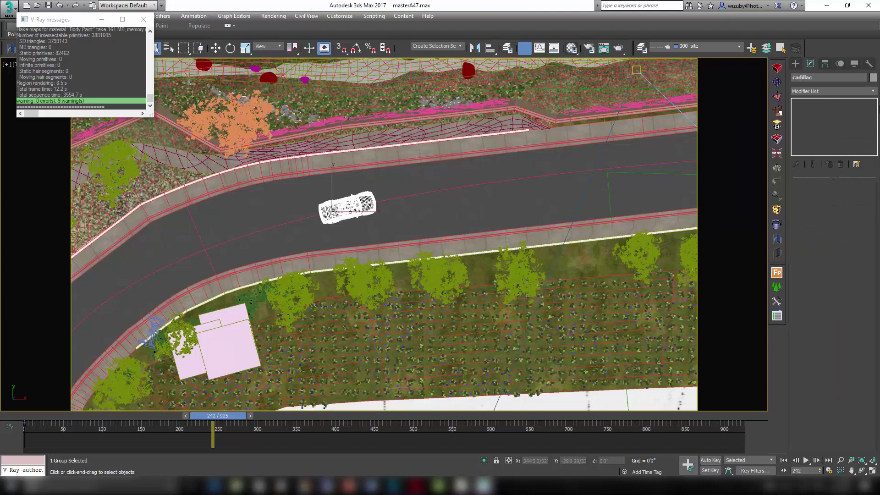
pyautogui.click(825, 64)
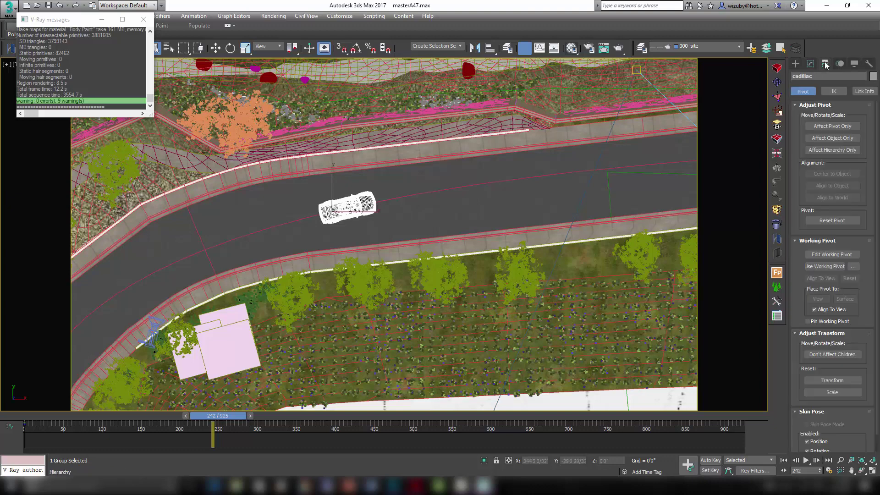
pyautogui.click(840, 63)
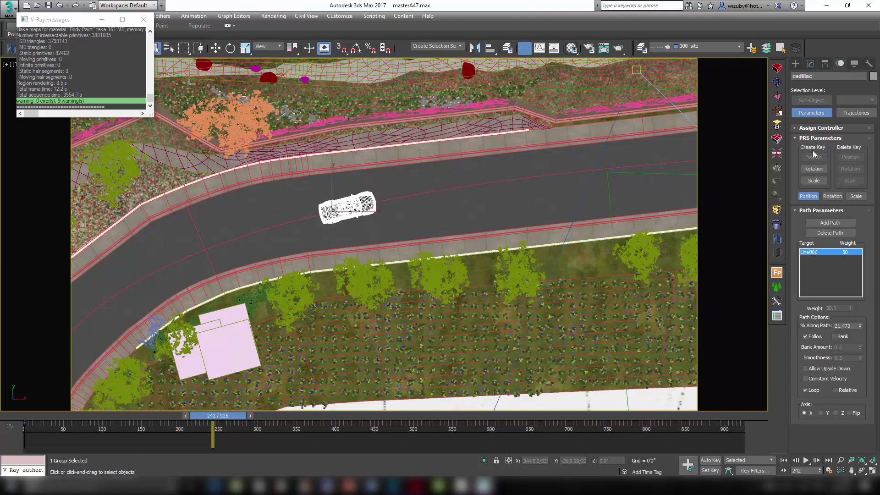
pyautogui.click(810, 128)
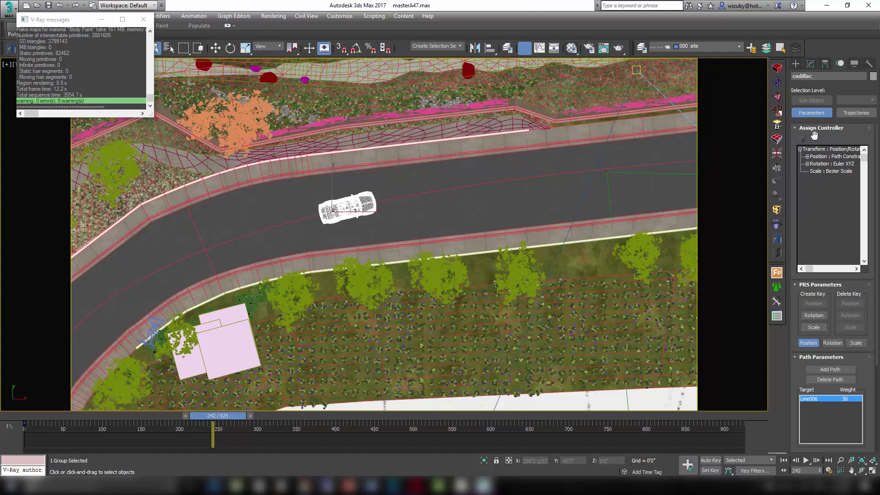
pyautogui.click(823, 157)
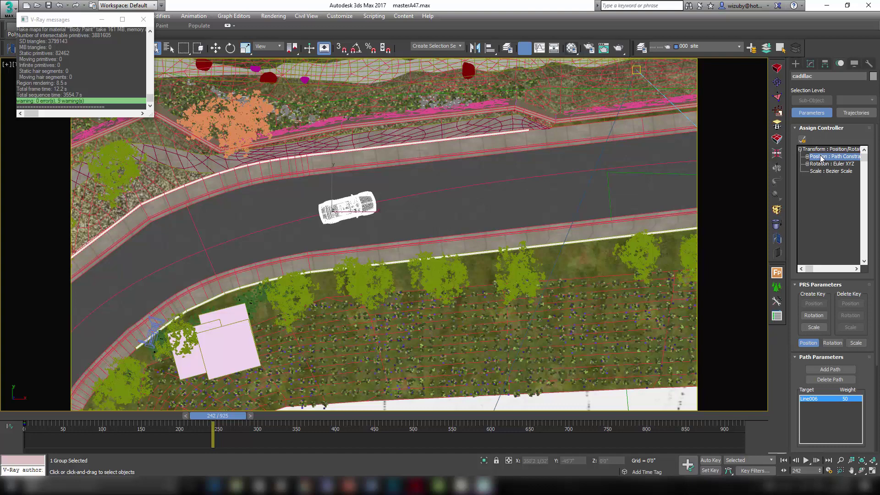
pyautogui.click(802, 140)
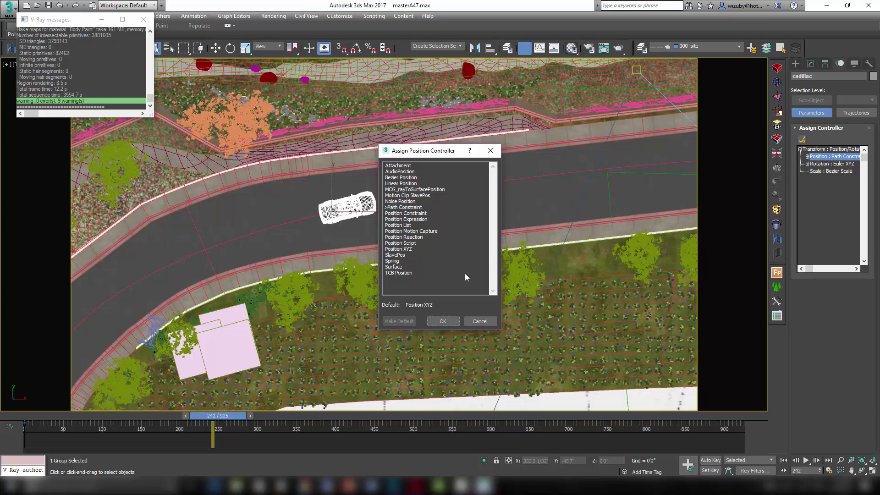
pyautogui.click(487, 321)
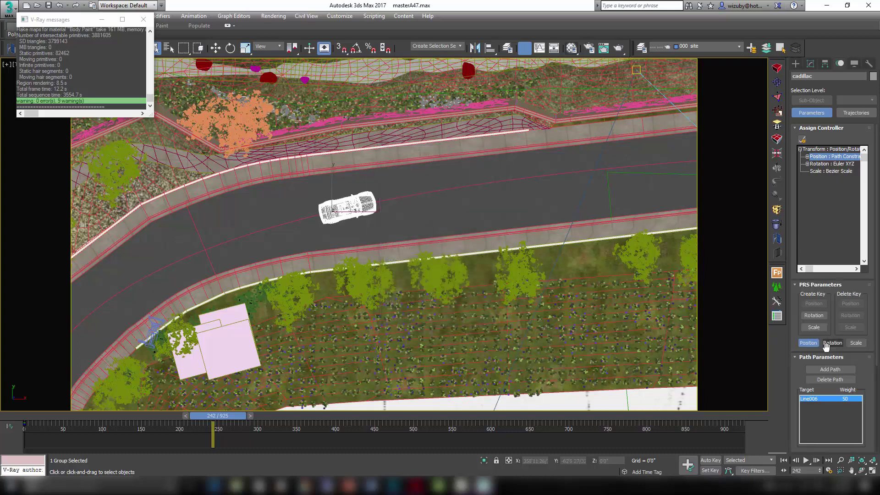
pyautogui.click(829, 369)
pyautogui.scroll(5, 373, 206)
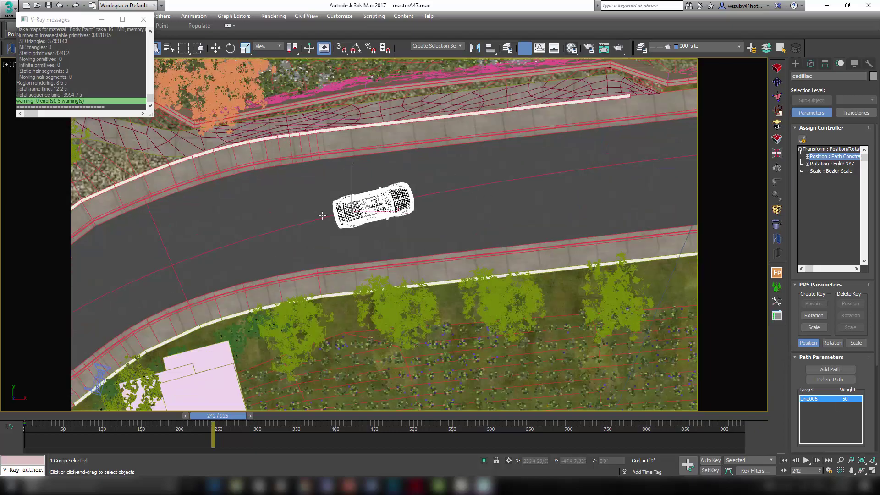
# - Orbit around the car at an angle, then return to a top-down road view
pyautogui.keyDown('alt'); pyautogui.moveTo(387, 214); pyautogui.dragTo(486, 151, button='middle'); pyautogui.keyUp('alt')
pyautogui.scroll(3, 420, 227)
pyautogui.scroll(3, 367, 235)
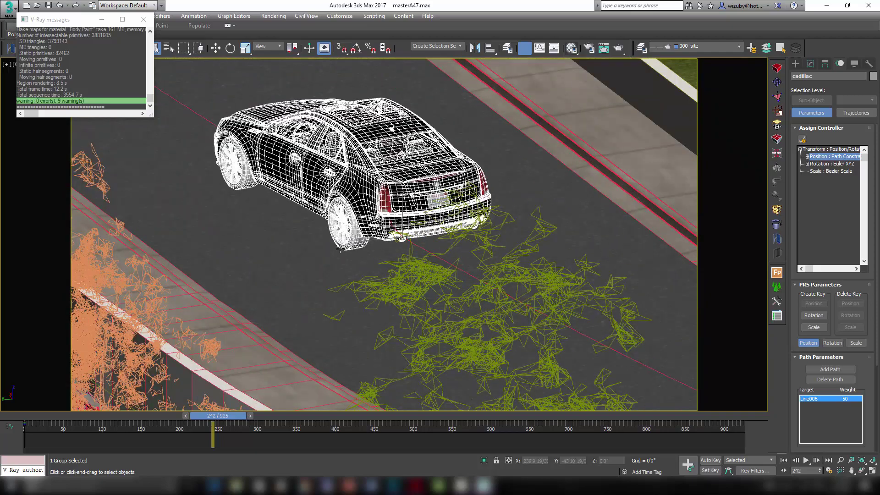
pyautogui.scroll(-5, 472, 222)
pyautogui.keyDown('alt'); pyautogui.moveTo(472, 222); pyautogui.dragTo(375, 280, button='middle'); pyautogui.keyUp('alt')
pyautogui.scroll(2, 398, 257)
pyautogui.scroll(2, 345, 303)
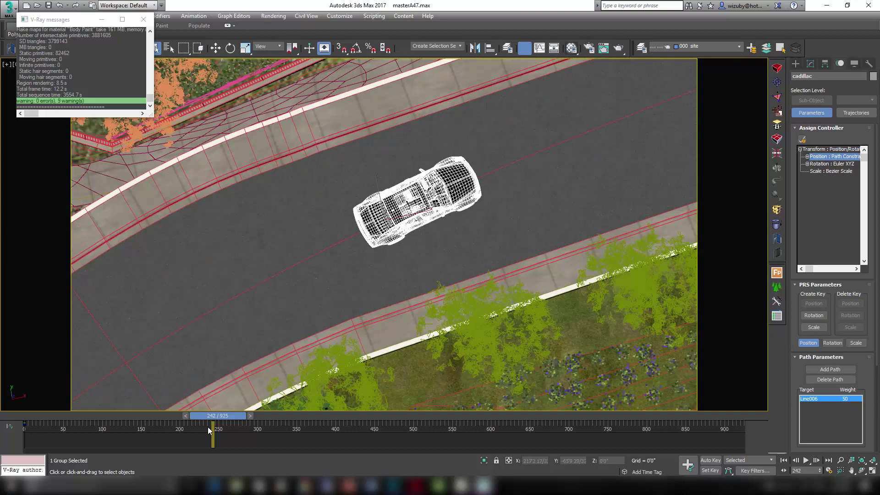
# - Advance the car to frame 338 and scroll the Motion panel to Path Options
pyautogui.moveTo(210, 418); pyautogui.dragTo(258, 415)
pyautogui.moveTo(517, 251); pyautogui.dragTo(393, 250, button='middle')
pyautogui.scroll(-2, 429, 304)
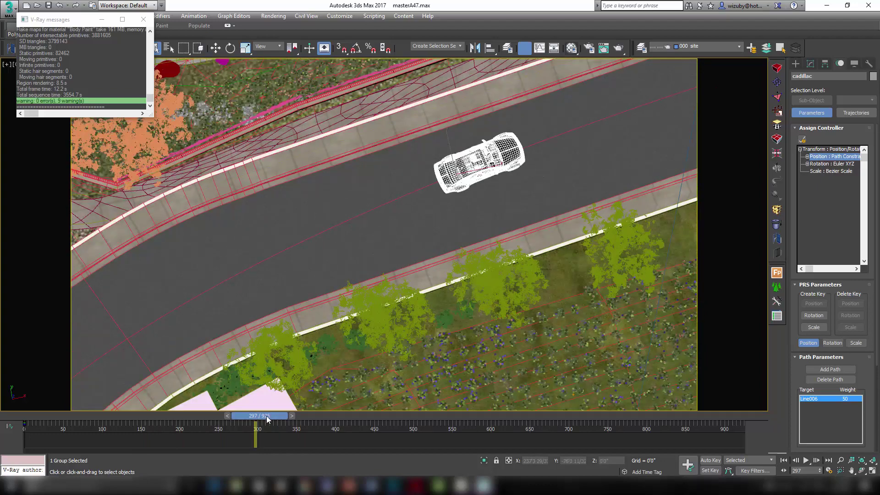
pyautogui.moveTo(266, 416); pyautogui.dragTo(287, 407)
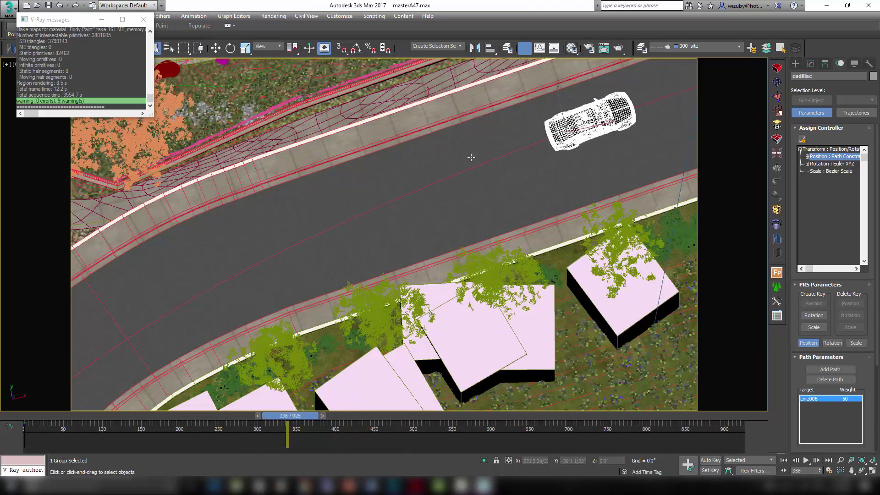
pyautogui.scroll(-2, 289, 288)
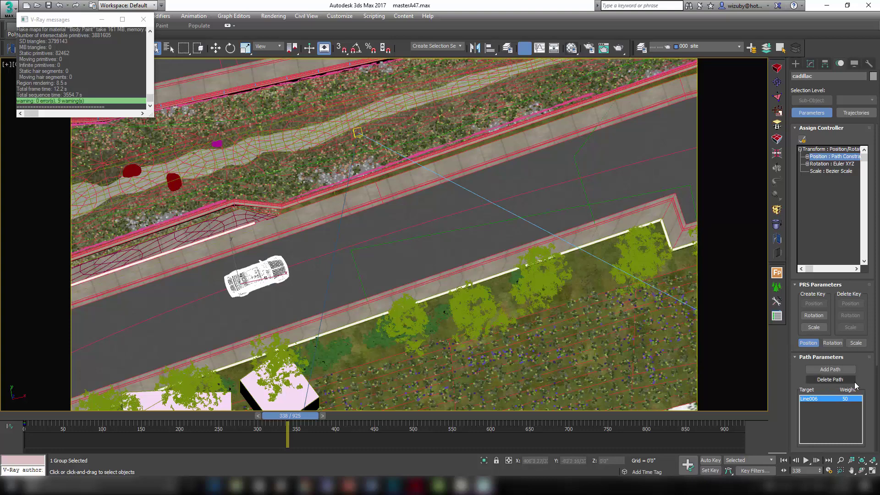
pyautogui.scroll(-5, 859, 381)
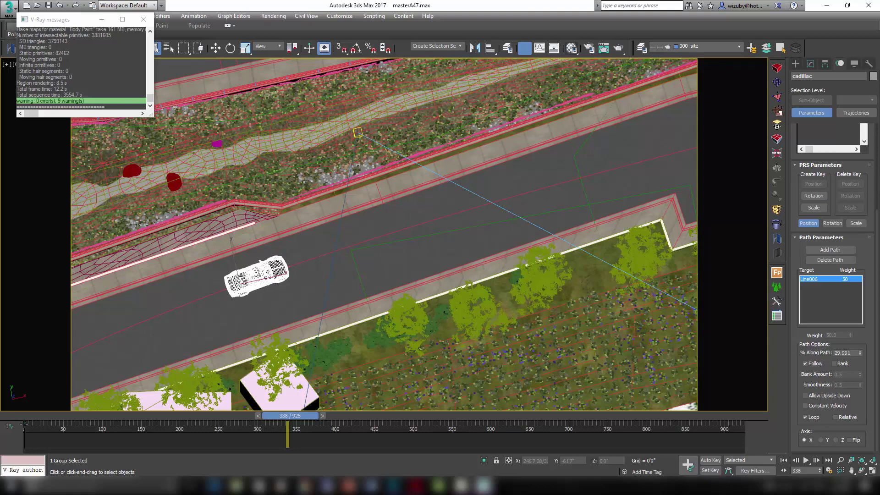
# - Rewind to frame 0, then scrub to frame 924 and zoom to the car by the buildings
pyautogui.moveTo(224, 415); pyautogui.dragTo(2, 429)
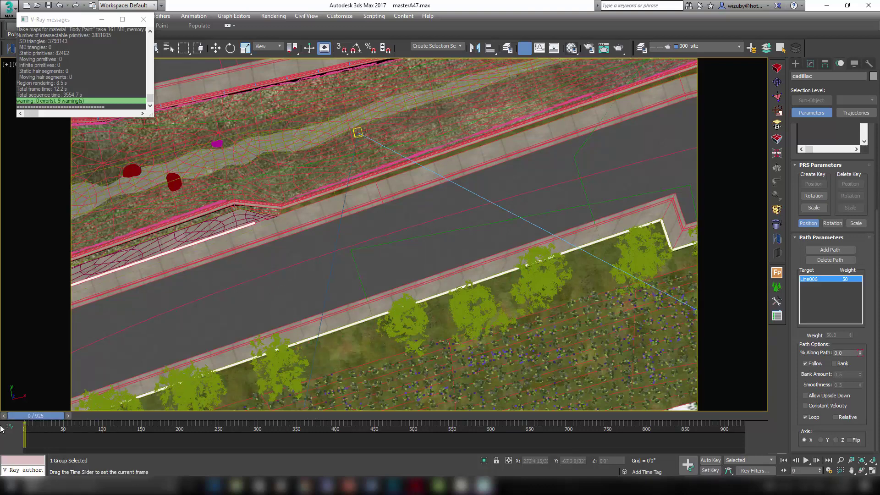
pyautogui.moveTo(224, 298); pyautogui.dragTo(280, 199, button='middle')
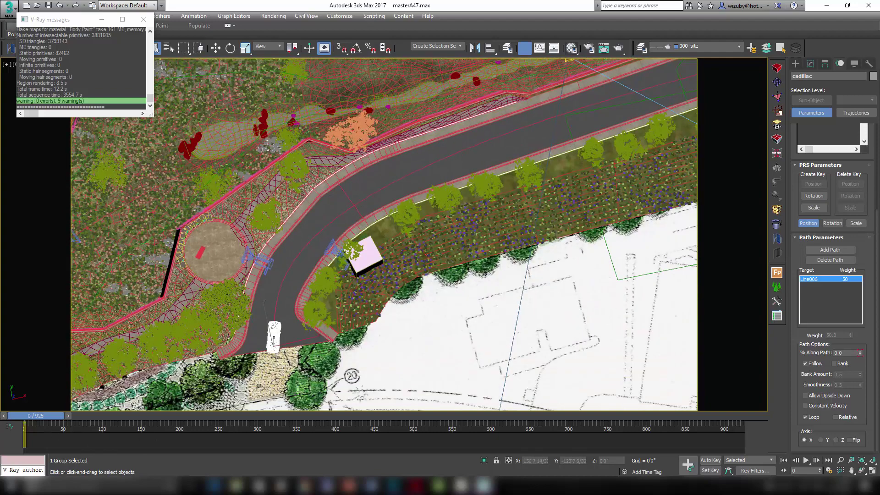
pyautogui.moveTo(49, 415); pyautogui.dragTo(761, 420)
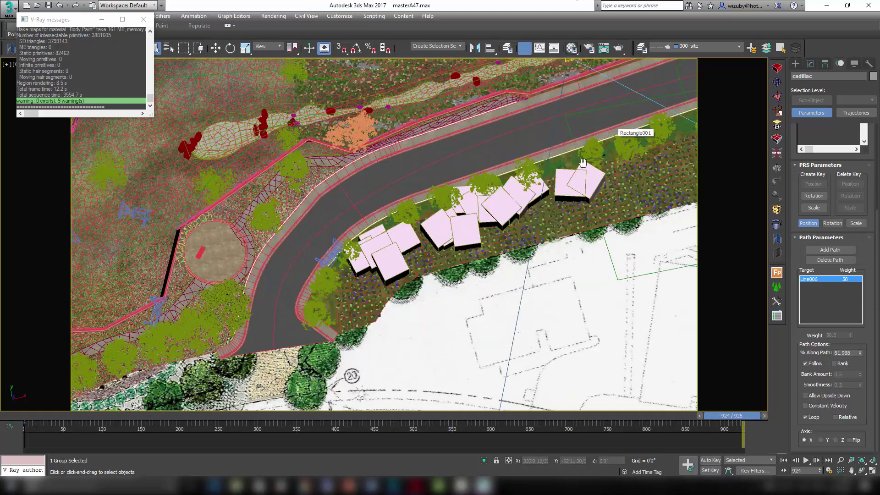
pyautogui.moveTo(611, 132); pyautogui.dragTo(386, 387, button='middle')
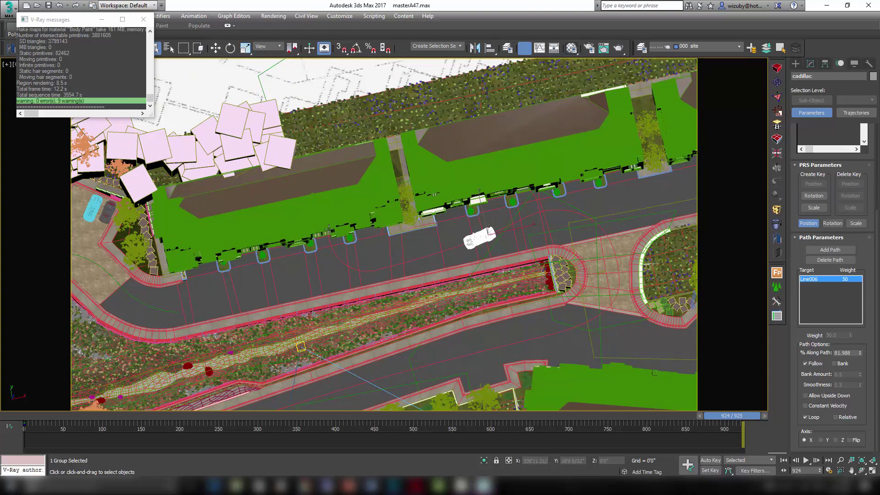
pyautogui.scroll(2, 564, 210)
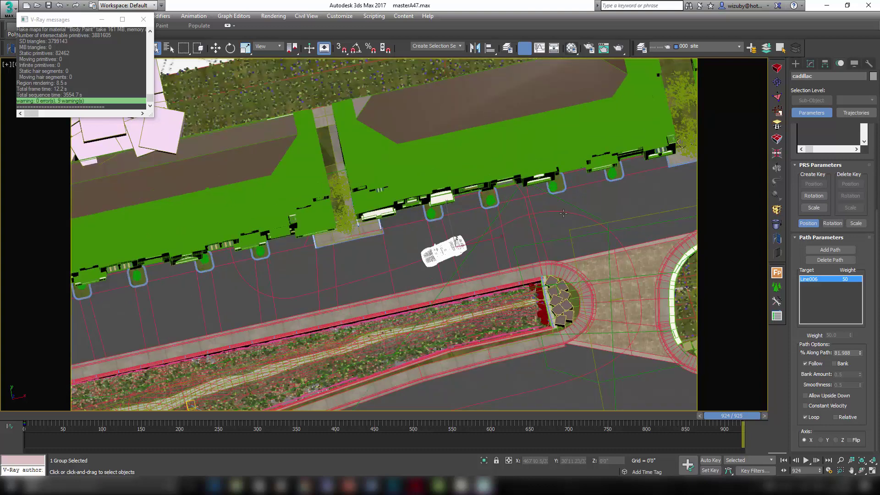
# - Select Line006 and show its Normalize Spline modifier with 2'0" segment length
pyautogui.rightClick(566, 215)
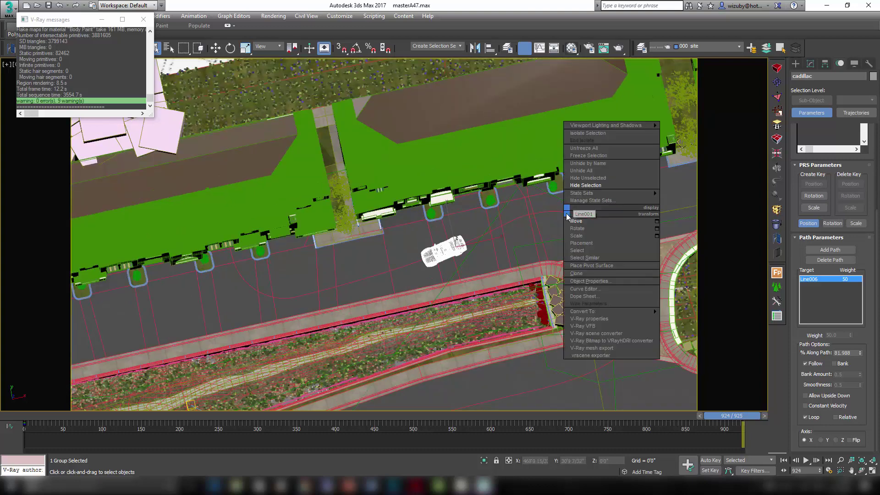
pyautogui.click(534, 218)
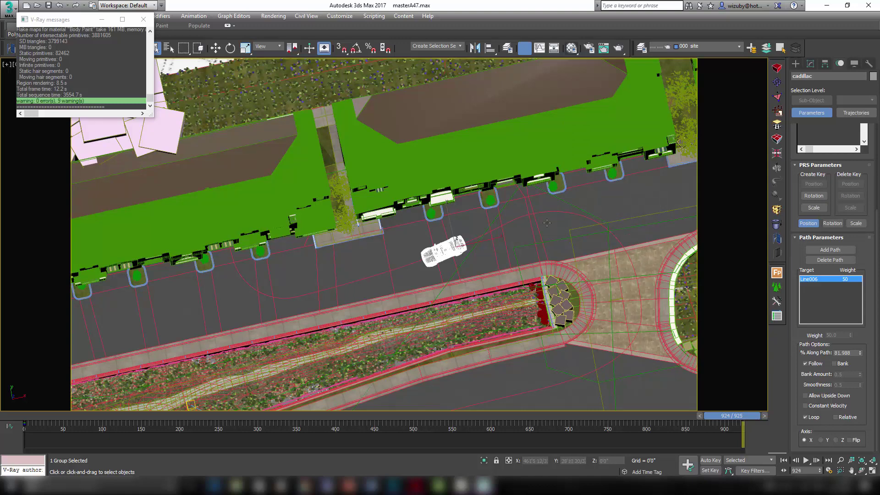
pyautogui.rightClick(556, 212)
pyautogui.click(543, 208)
pyautogui.scroll(5, 546, 210)
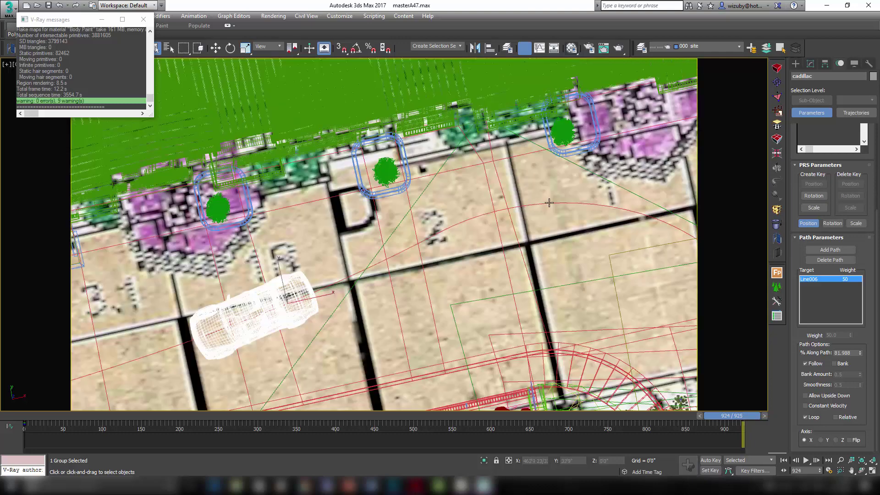
pyautogui.click(810, 64)
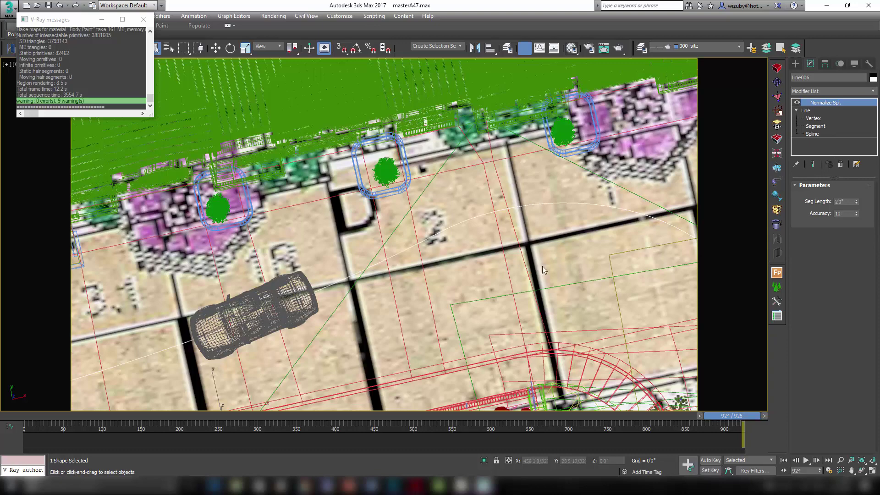
pyautogui.scroll(-5, 542, 270)
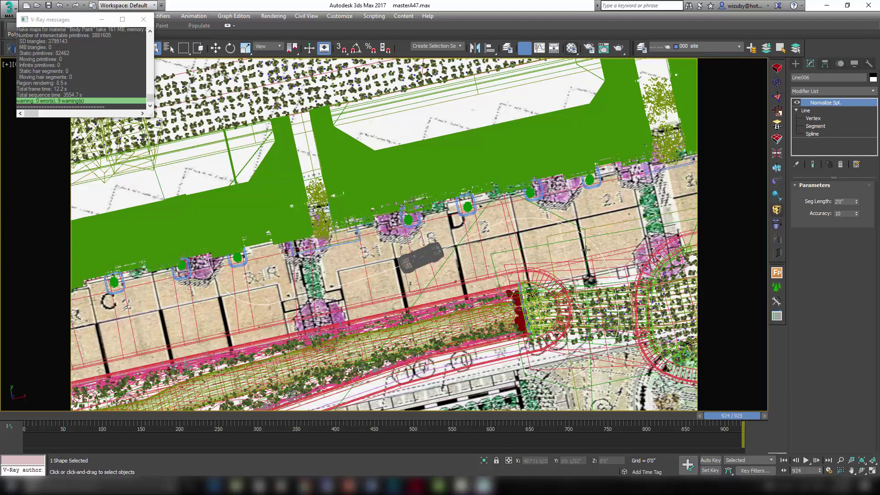
pyautogui.scroll(3, 577, 337)
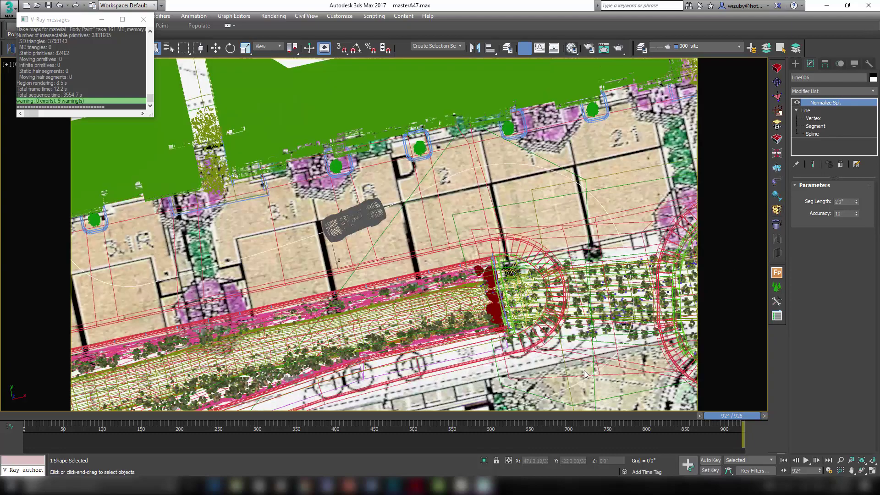
pyautogui.scroll(-3, 605, 253)
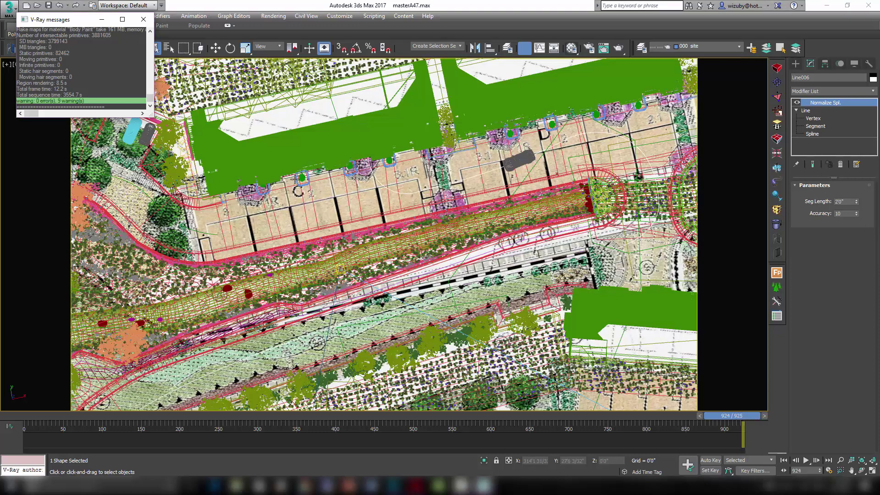
# - Clear the selection and look through PhysCamera002
pyautogui.click(321, 186)
pyautogui.press('c')
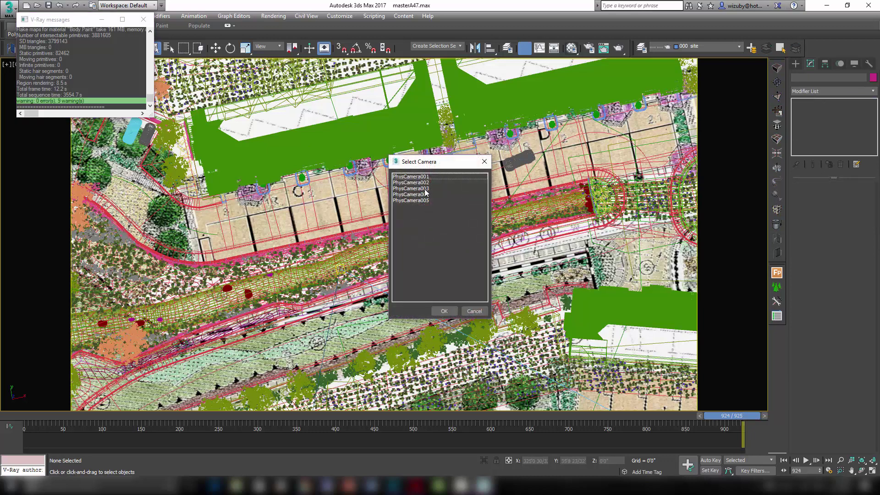
pyautogui.click(425, 182)
pyautogui.click(447, 312)
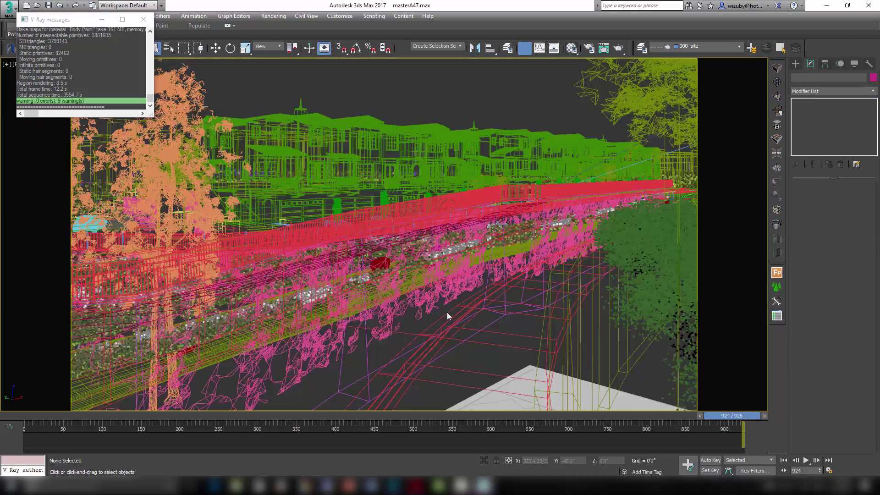
# - Switch to PhysCamera004 and move the animation to frame 720
pyautogui.press('c')
pyautogui.click(424, 194)
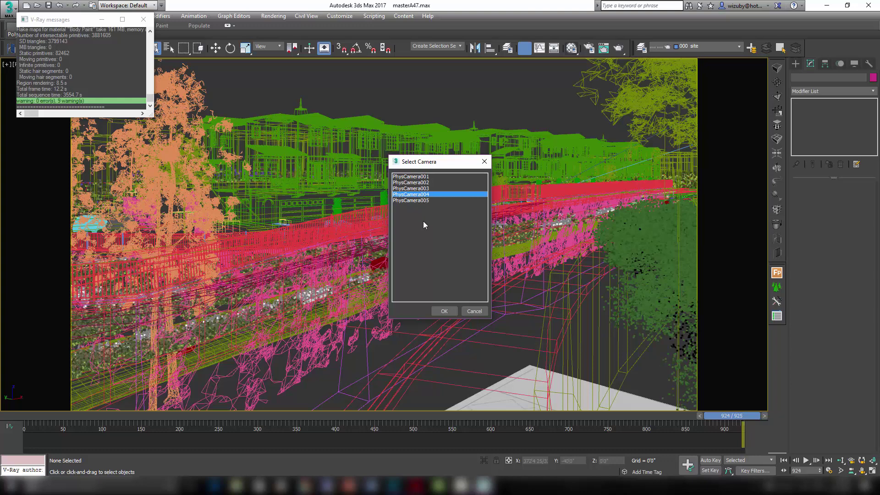
pyautogui.click(444, 311)
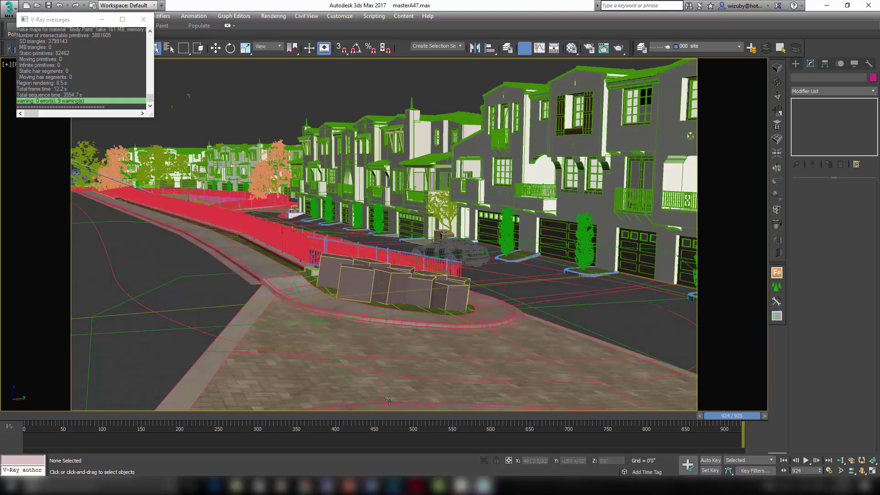
pyautogui.moveTo(742, 416)
pyautogui.mouseDown()
pyautogui.moveTo(35, 416)
pyautogui.moveTo(272, 426)
pyautogui.moveTo(590, 460)
pyautogui.mouseUp()
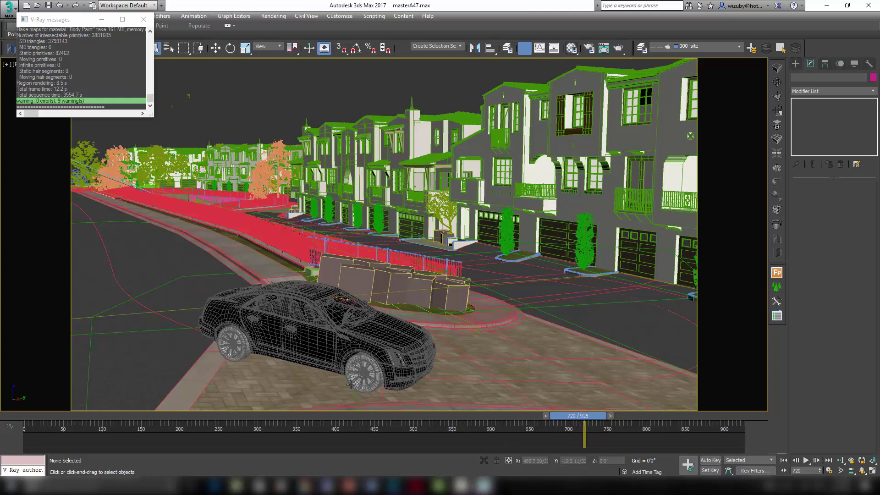
# - Open the cadillac group and select its front wheel CTS_FRWHEEL
pyautogui.click(362, 378)
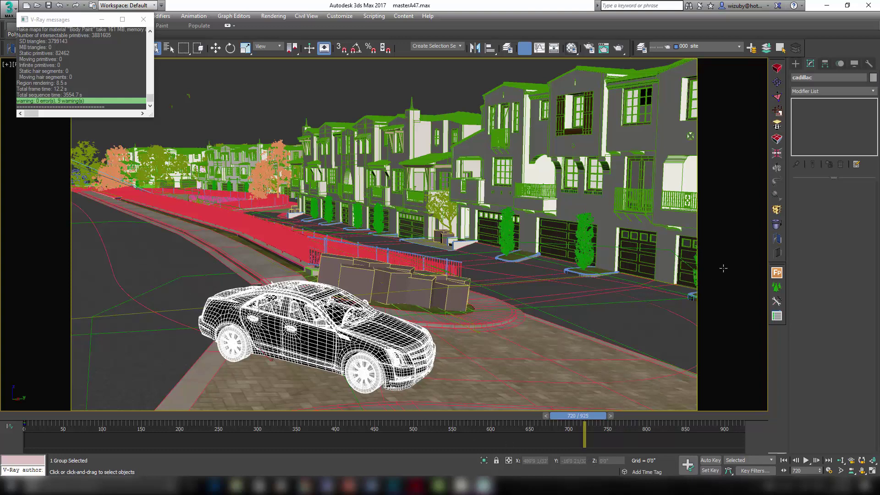
pyautogui.keyDown('alt'); pyautogui.click(362, 374); pyautogui.keyUp('alt')
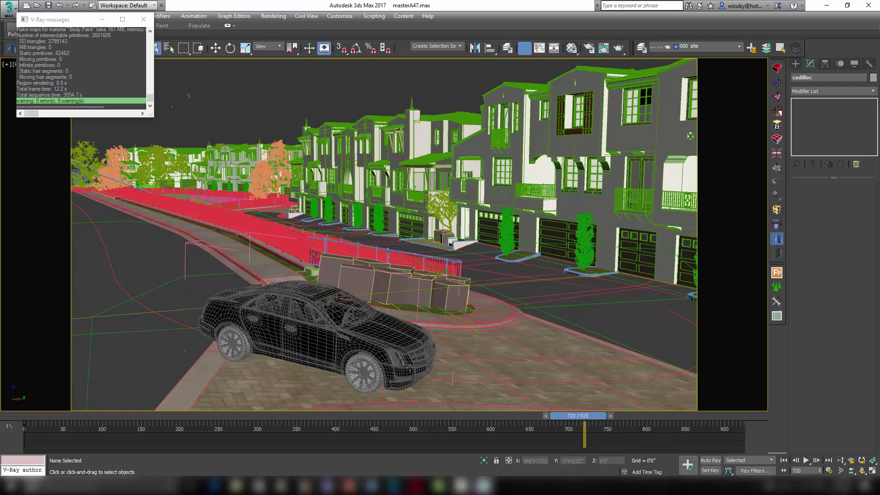
pyautogui.click(362, 375)
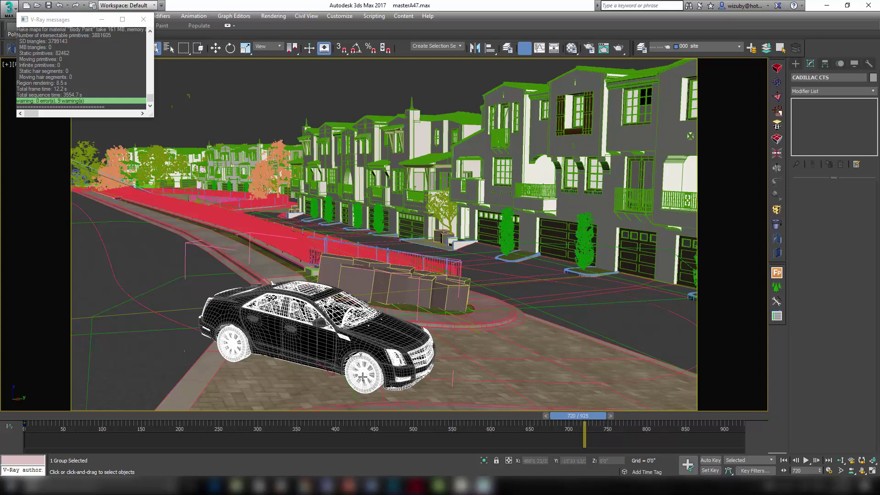
pyautogui.click(777, 240)
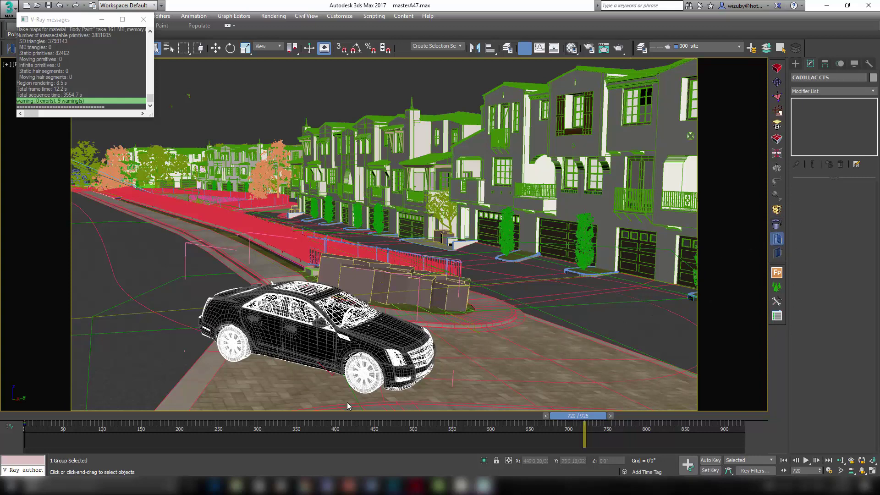
pyautogui.click(370, 377)
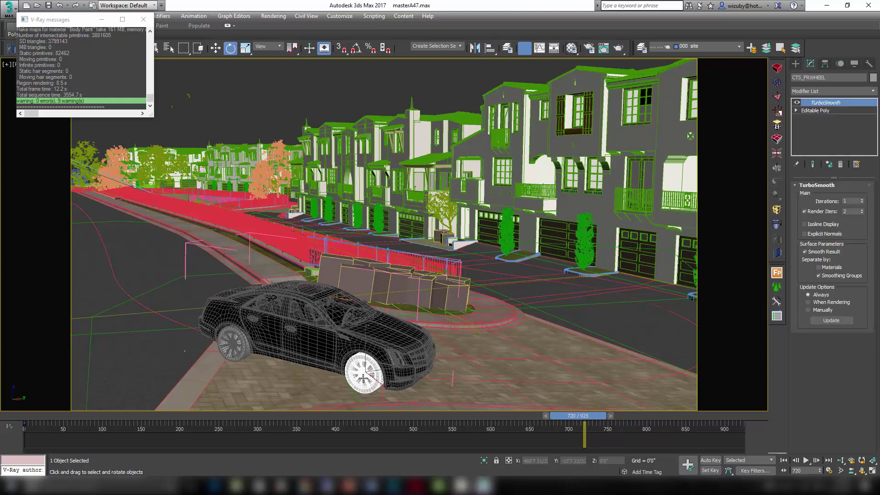
# - Rotate the front wheel slightly in Local coordinates and zoom to it
pyautogui.press('e')
pyautogui.moveTo(379, 379); pyautogui.dragTo(383, 380)
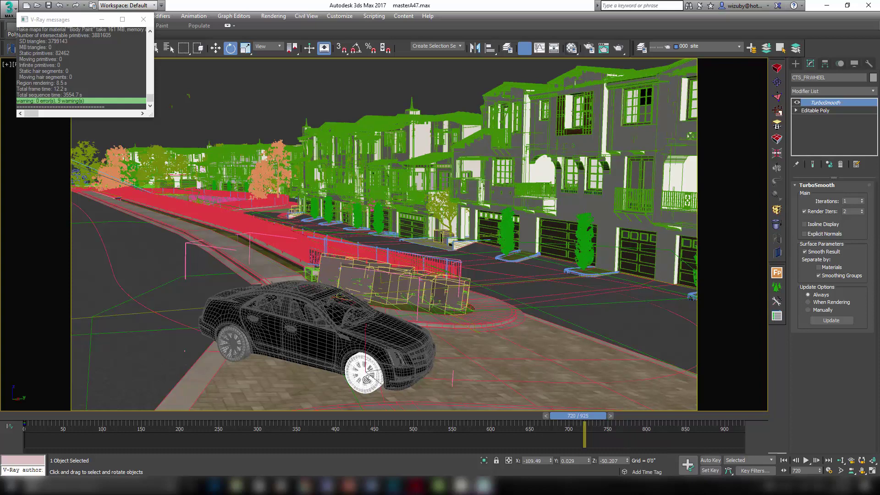
pyautogui.click(278, 47)
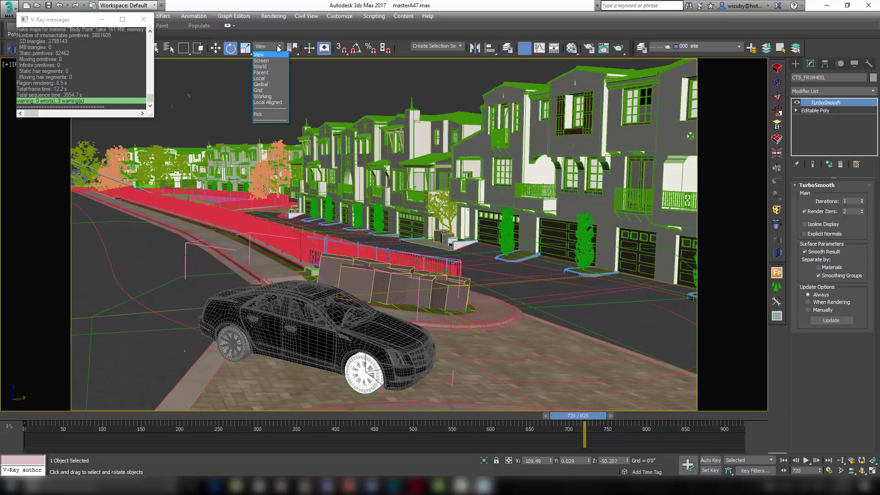
pyautogui.click(259, 78)
pyautogui.moveTo(356, 379); pyautogui.dragTo(349, 380, button='middle')
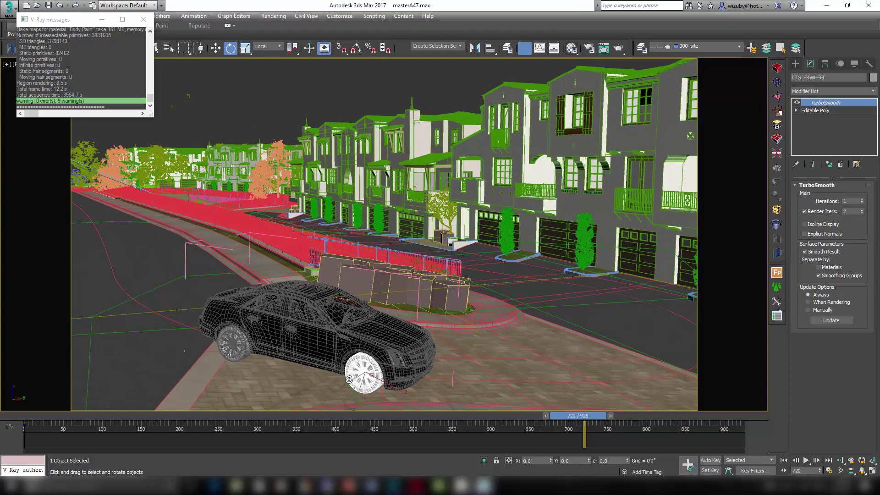
pyautogui.press('z')
pyautogui.press('z')
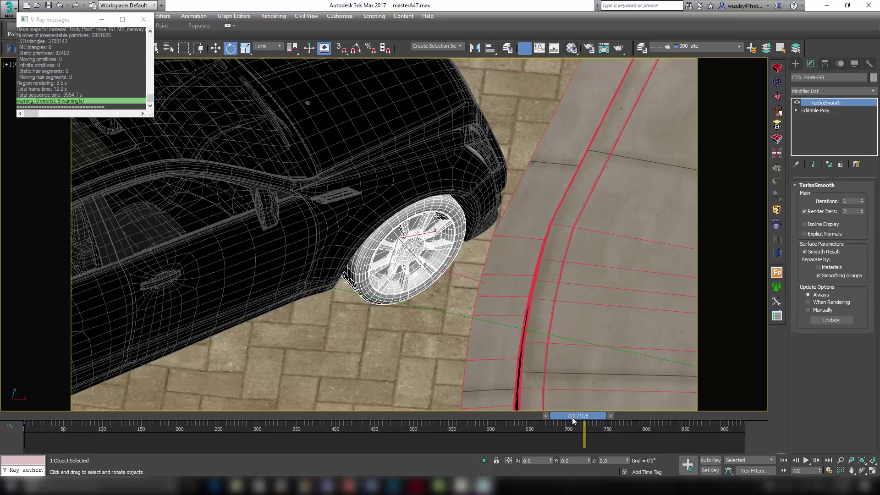
# - Rewind the animation to frame 0 and step it forward to frames 194 and 281
pyautogui.moveTo(573, 420); pyautogui.dragTo(152, 418)
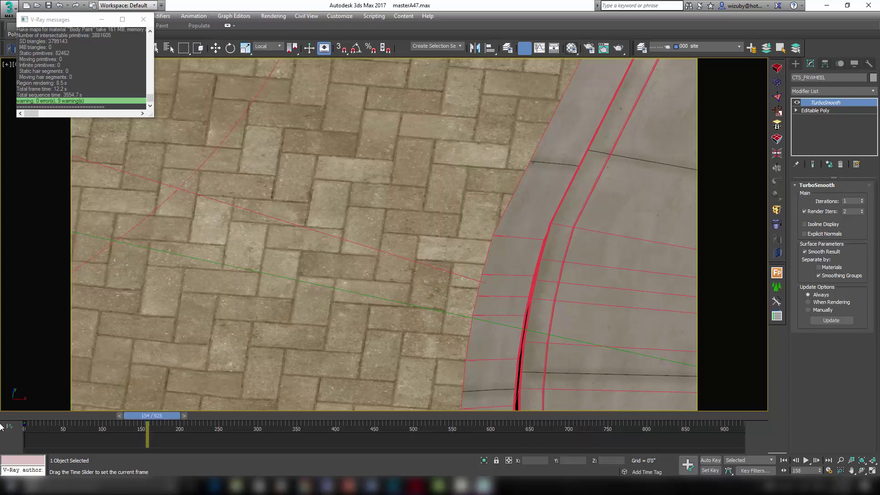
pyautogui.moveTo(0, 426); pyautogui.dragTo(0, 429)
pyautogui.press('e')
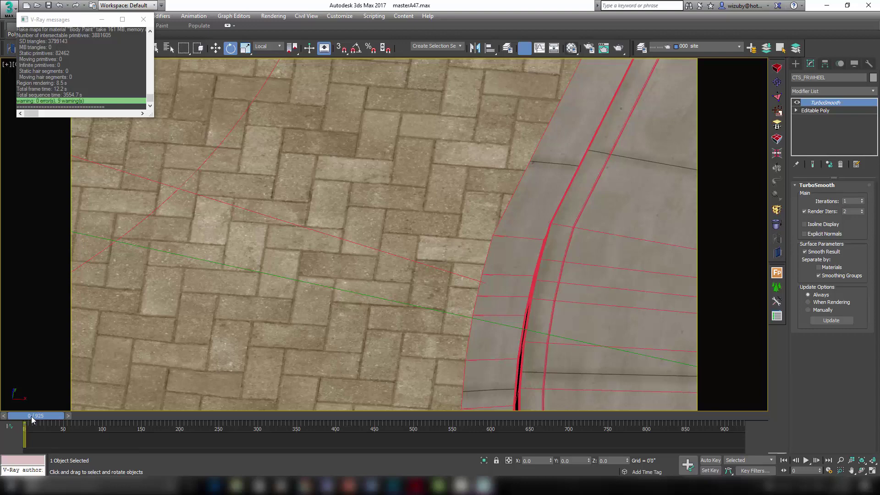
pyautogui.scroll(-10, 246, 294)
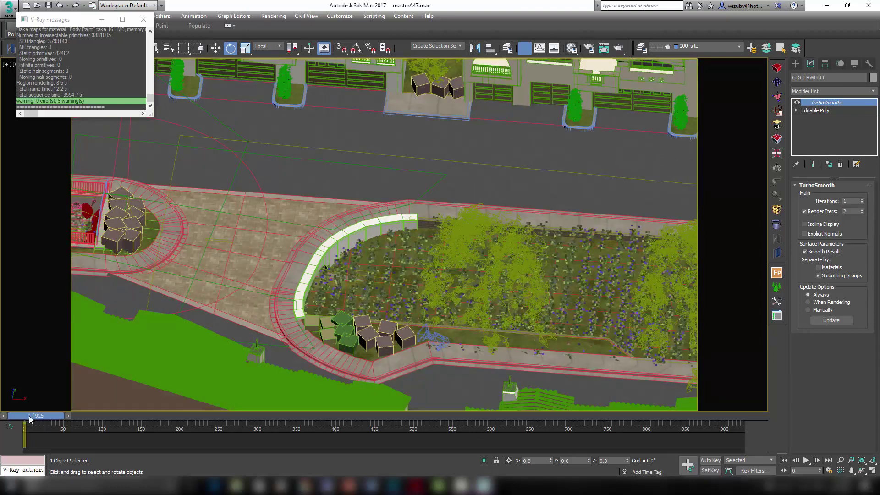
pyautogui.moveTo(29, 416)
pyautogui.mouseDown()
pyautogui.moveTo(193, 415)
pyautogui.moveTo(41, 415)
pyautogui.mouseUp()
pyautogui.moveTo(214, 422); pyautogui.dragTo(247, 415)
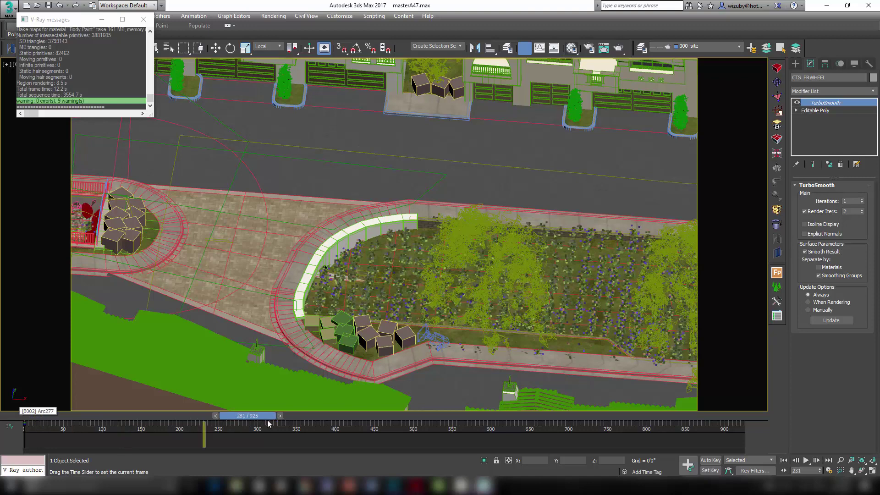
# - Scrub on to frame 372, back to 599, and bring up the Select Camera list
pyautogui.press('e')
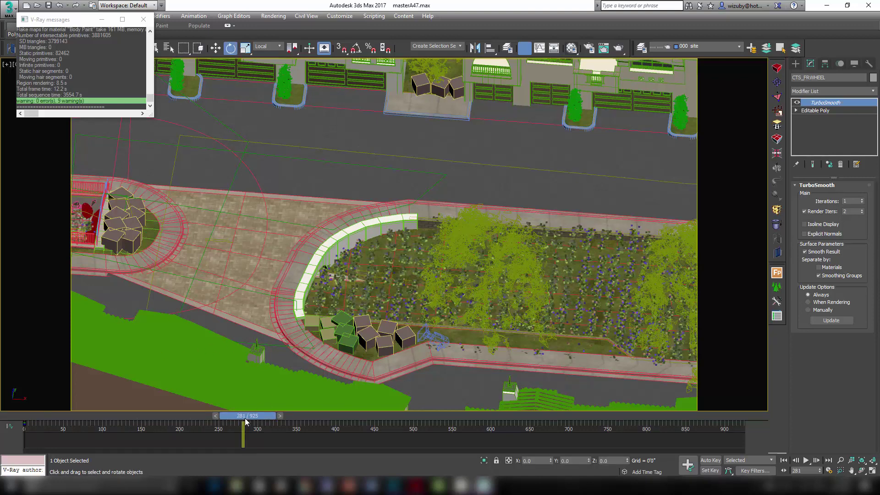
pyautogui.moveTo(248, 417); pyautogui.dragTo(247, 417)
pyautogui.moveTo(387, 425); pyautogui.dragTo(558, 428)
pyautogui.press('e')
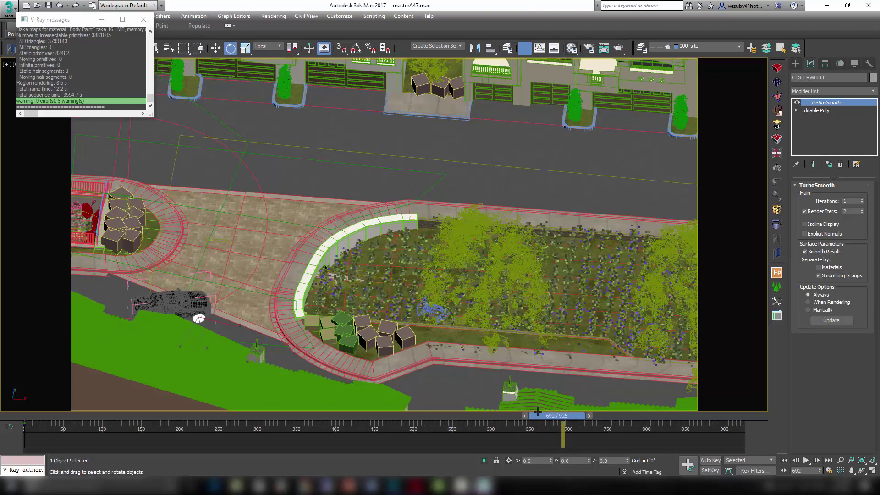
pyautogui.moveTo(557, 416); pyautogui.dragTo(508, 418)
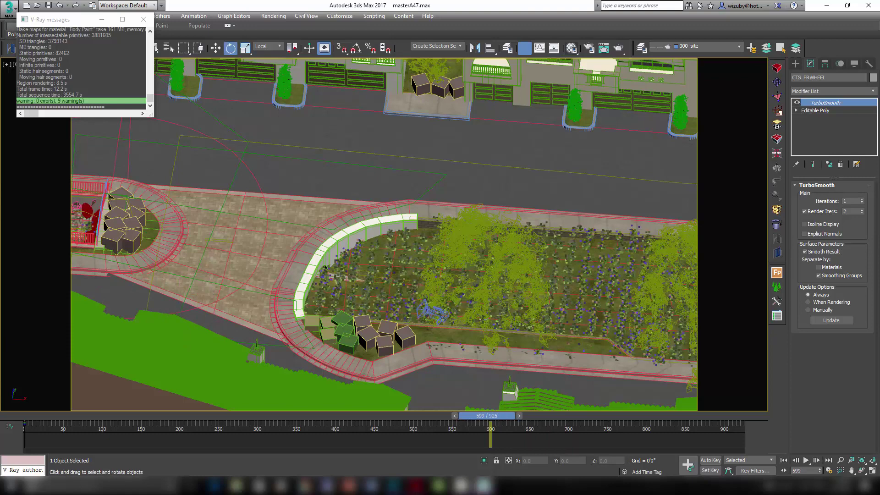
pyautogui.press('c')
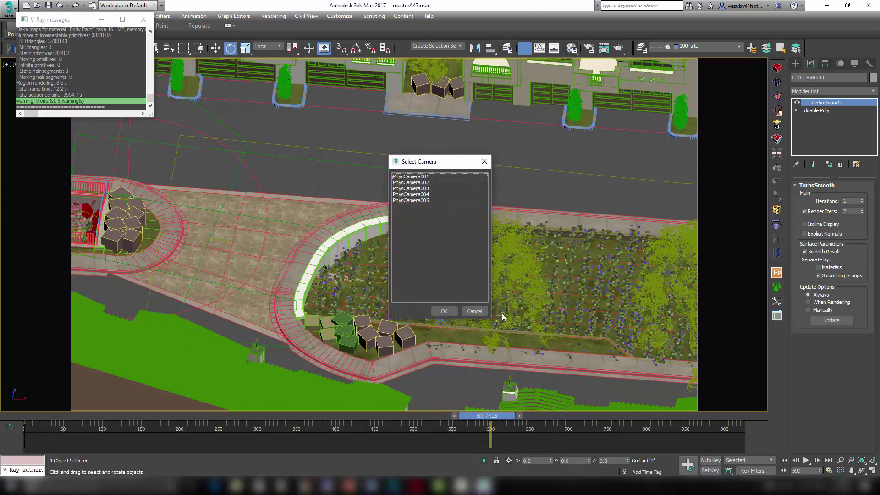
# - View through PhysCamera003 and move the animation back to frame 181
pyautogui.click(474, 311)
pyautogui.press('c')
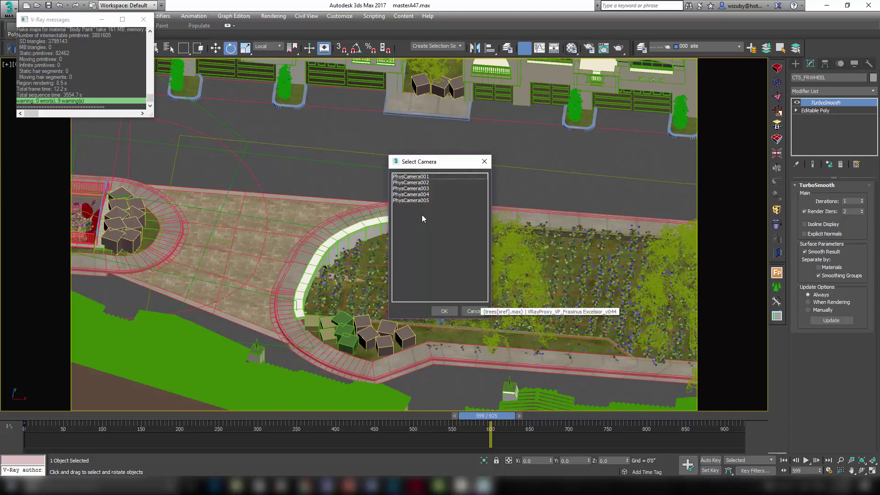
pyautogui.click(422, 189)
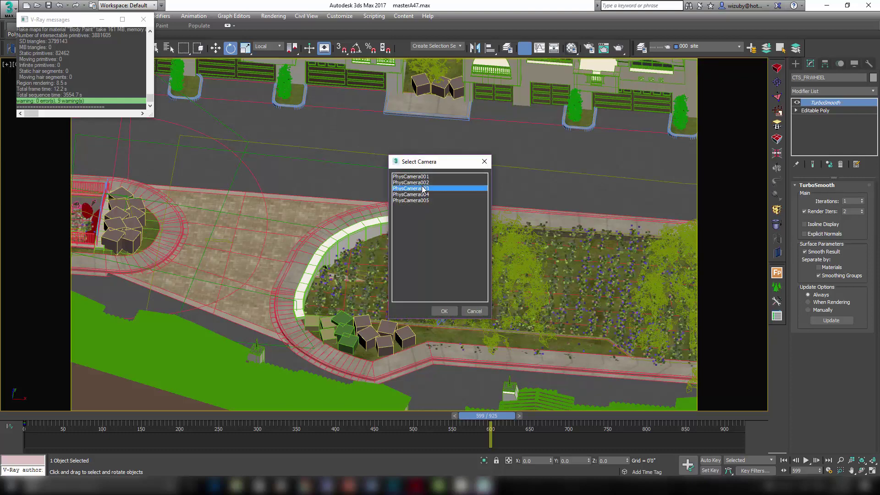
pyautogui.click(444, 311)
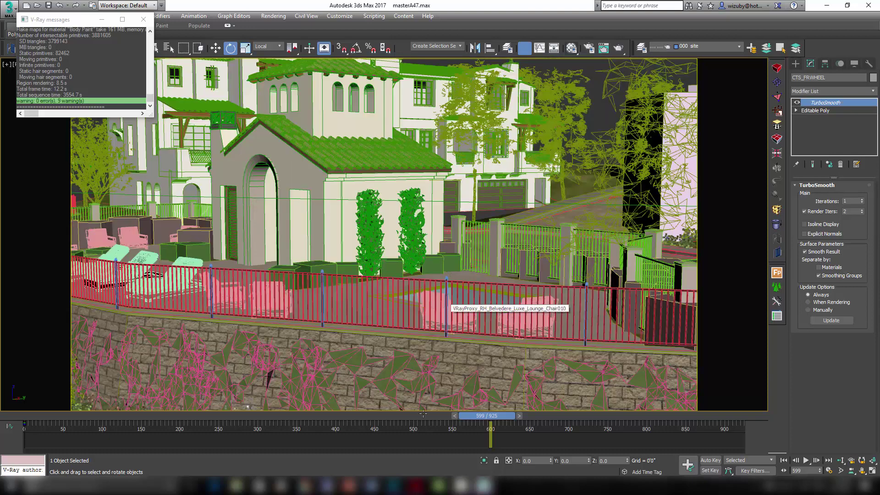
pyautogui.moveTo(486, 415); pyautogui.dragTo(176, 439)
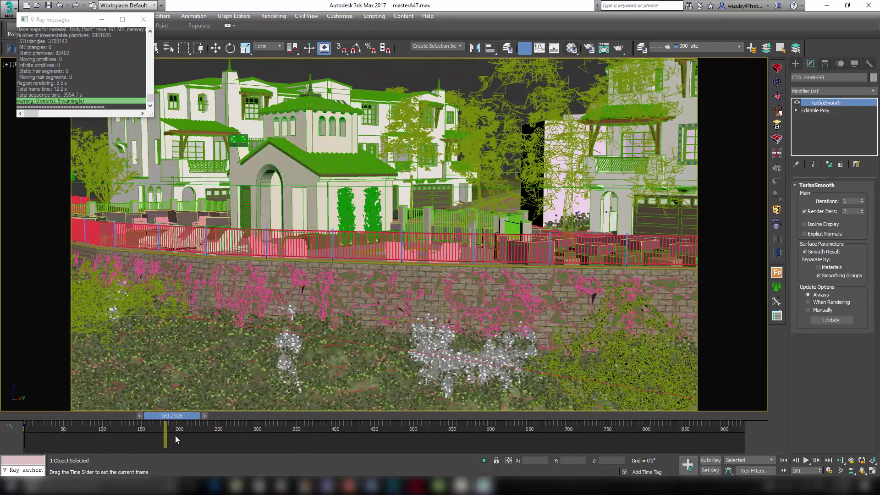
# - Bring up Render Setup with V-Ray Adv 3.50.04 rendering the PhysCamera003 view
pyautogui.press('e')
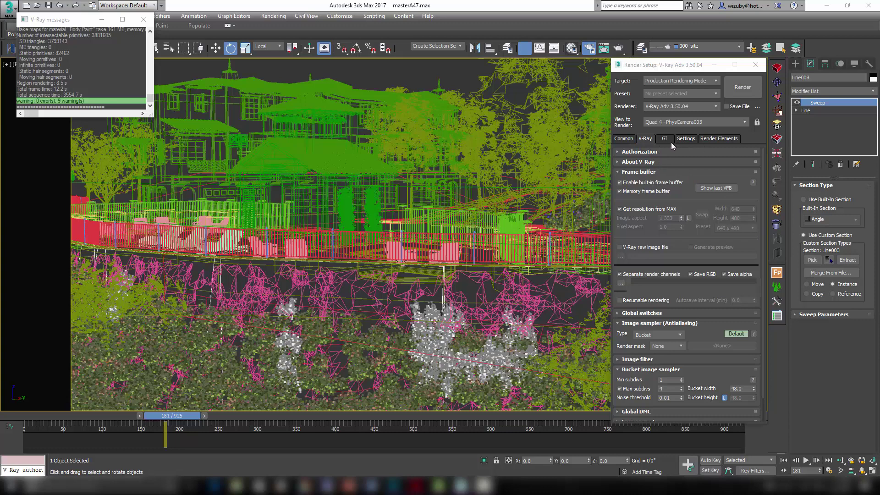
# - Show the GI tab with Brute force primary and Light cache secondary engines
pyautogui.click(665, 138)
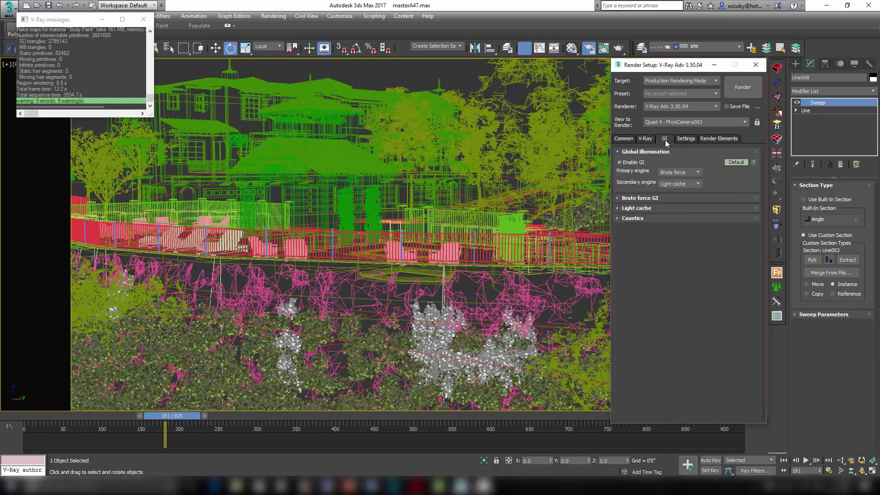
# - Expand the Brute force GI and Light cache rollouts, then go back to the V-Ray tab
pyautogui.click(661, 198)
pyautogui.click(648, 231)
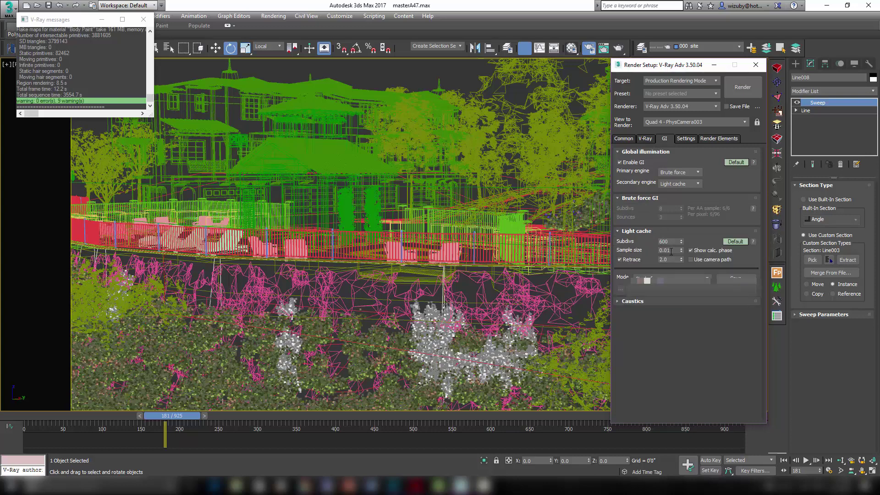
pyautogui.click(648, 137)
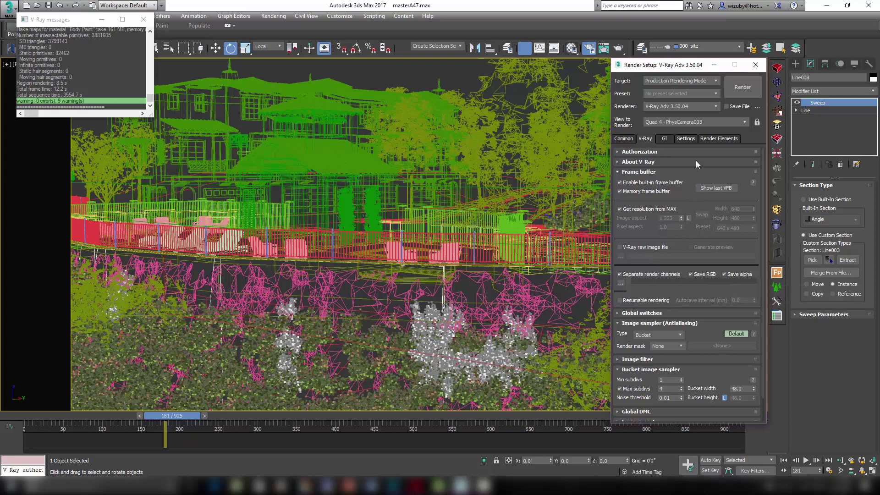
# - List the render elements: MultiMatteElement, VRayZDepth, VRayBackground and MultiMatteElementMats
pyautogui.click(705, 140)
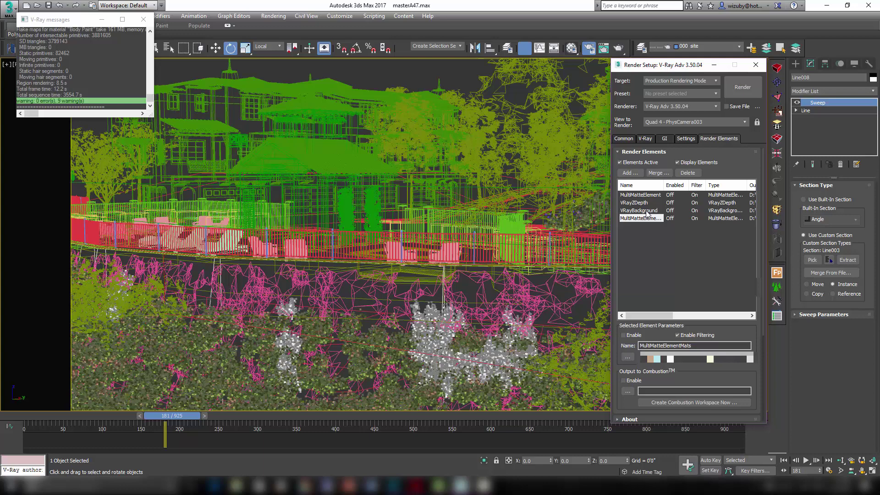
# - Return to the V-Ray tab showing frame buffer and RGB/alpha render channel options
pyautogui.click(645, 139)
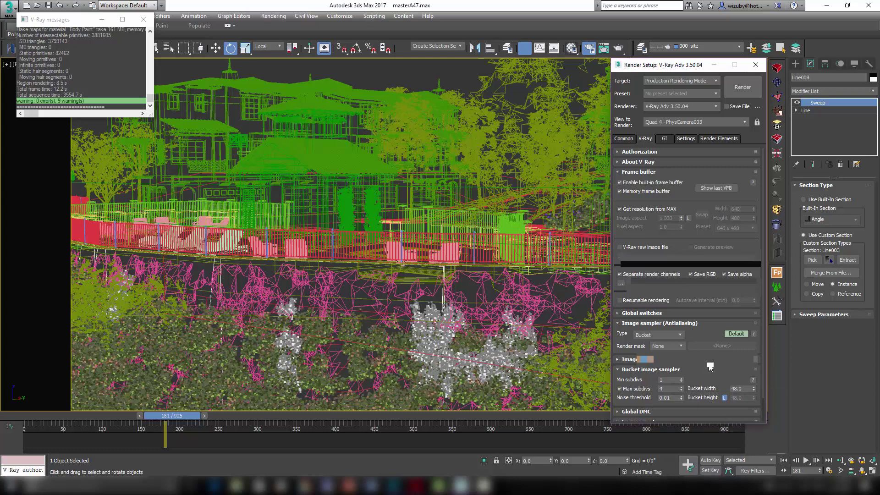
# - Keep the Bucket sampler's max subdivs at 4 with a 0.01 noise threshold
pyautogui.moveTo(708, 365); pyautogui.dragTo(713, 342)
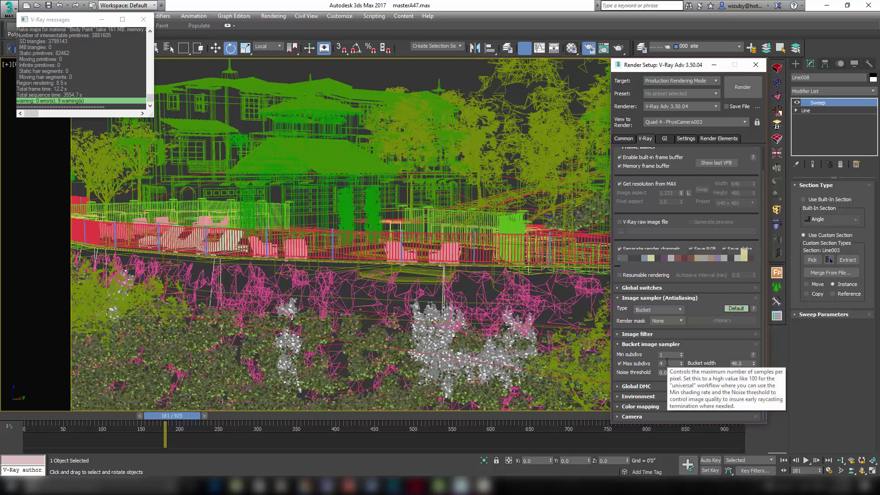
pyautogui.click(653, 364)
pyautogui.press('Tab')
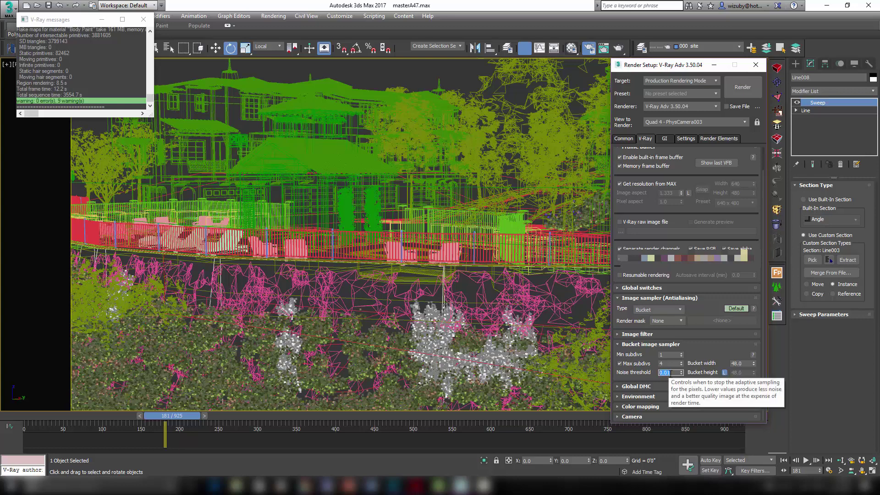
# - Display Common parameters: frame range 0 to 450 and 1280 × 720 output size
pyautogui.click(624, 139)
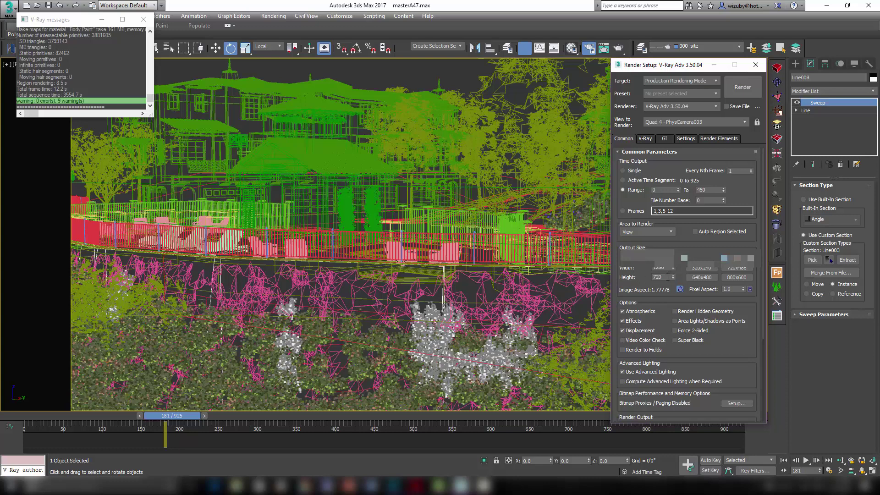